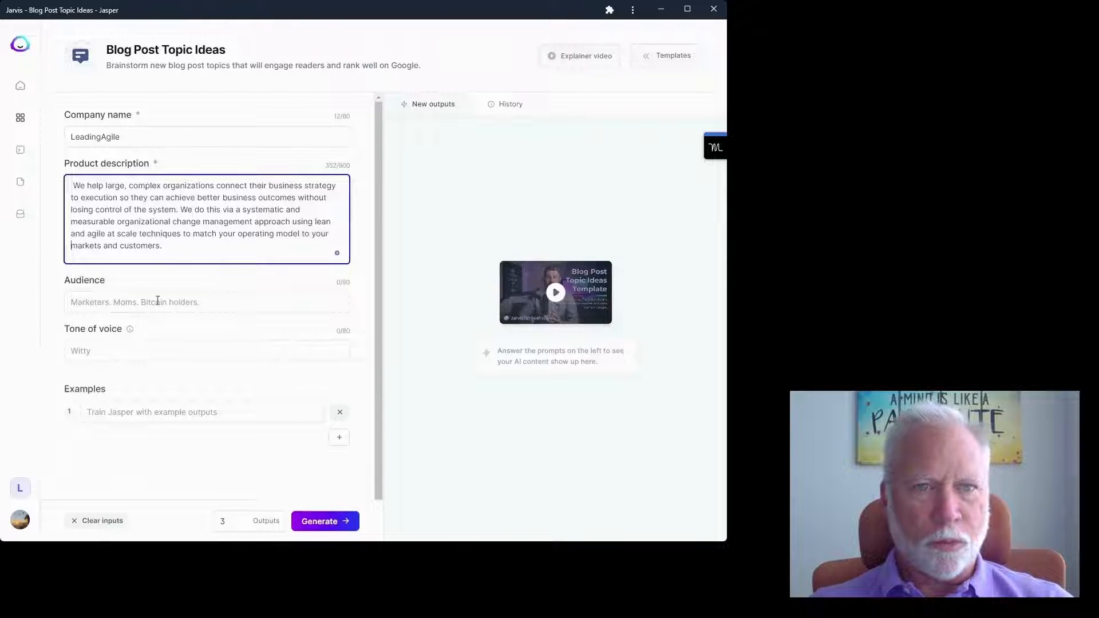
- Set the audience to 'Business Leaders, Product Managers' and the tone of voice to a named person
click(83, 303)
text(Business Leaders, Product Managers)
click(95, 351)
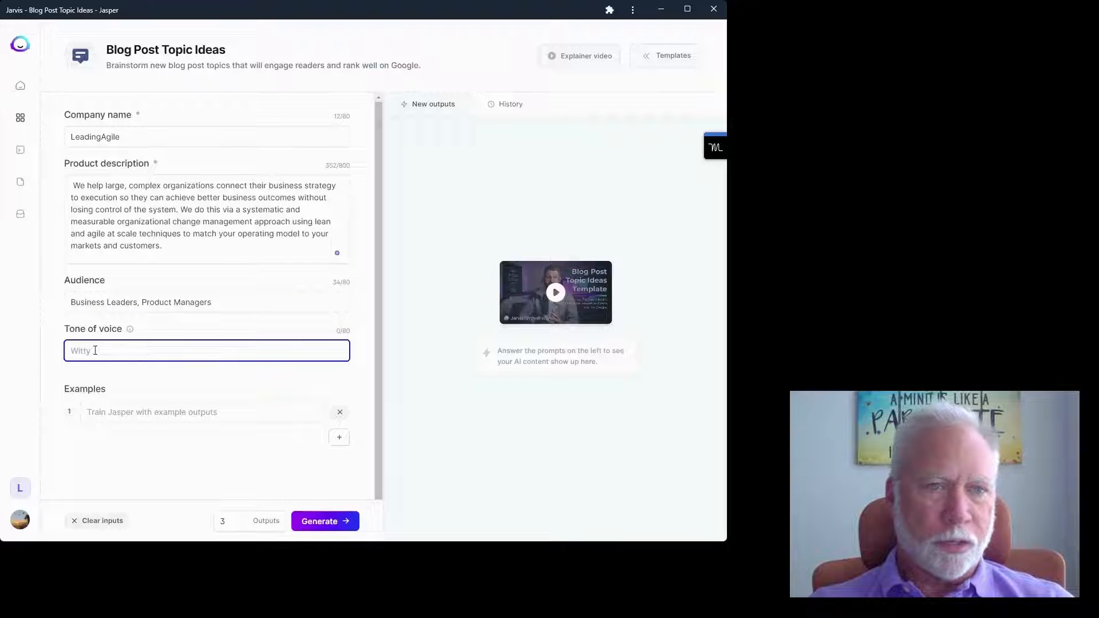
text(Mike )
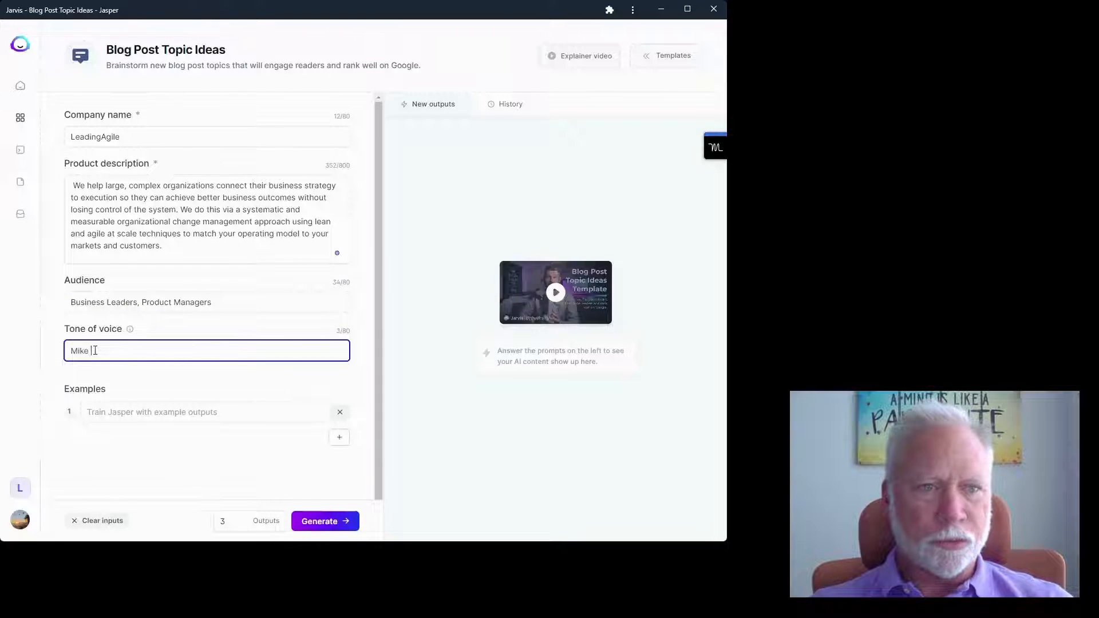
text(Cottme)
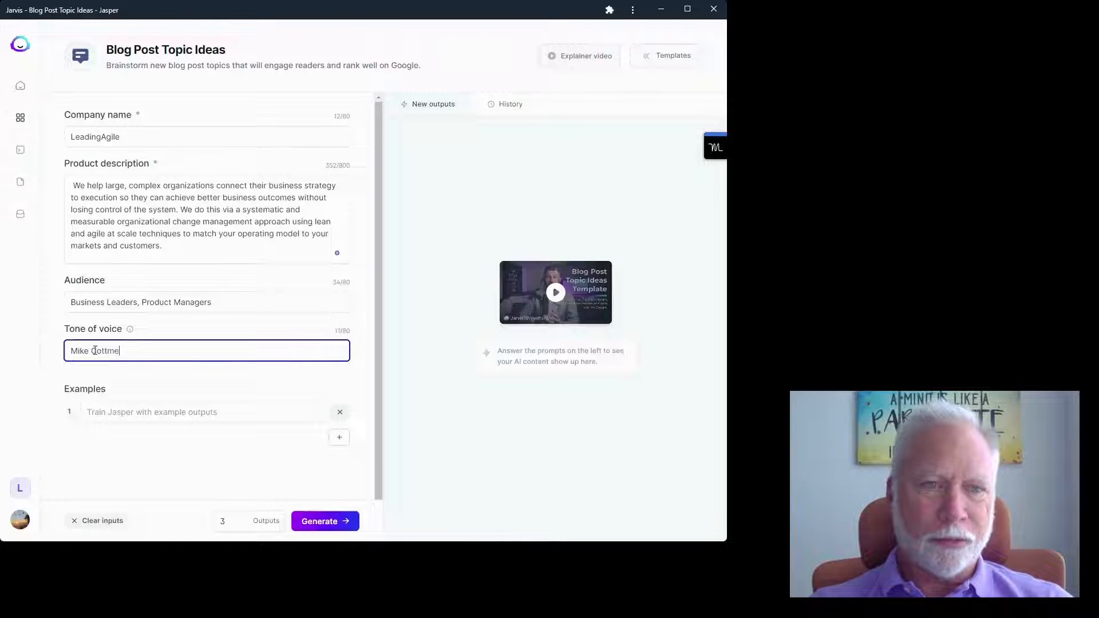
text(yer)
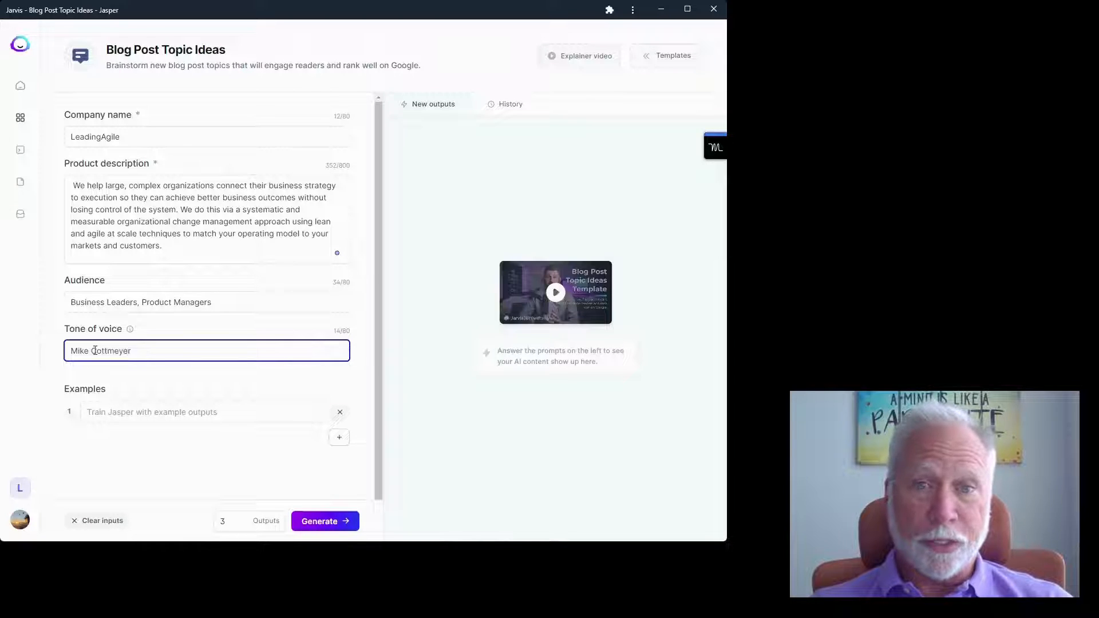
- Enter the first example 'Systems First Approach for agile transformation'
click(246, 414)
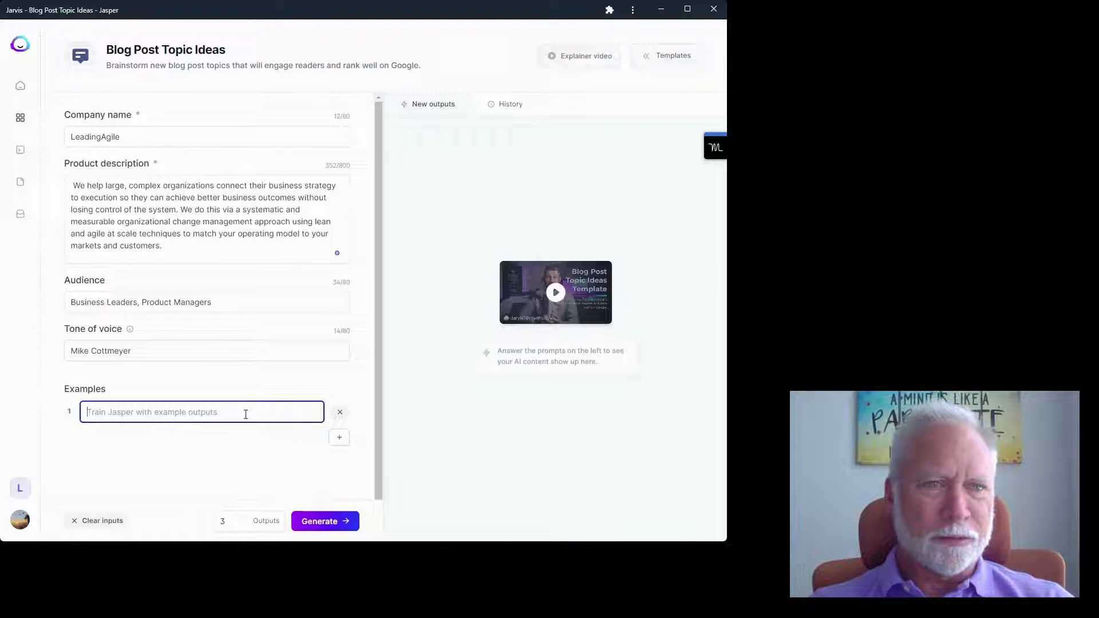
text(Sys)
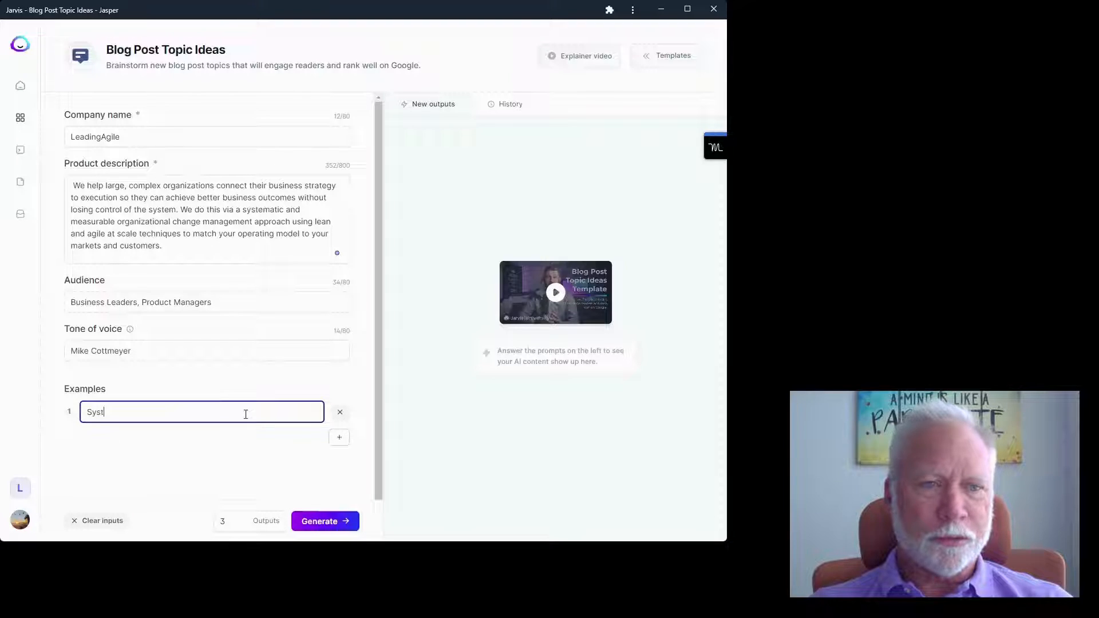
text(tems)
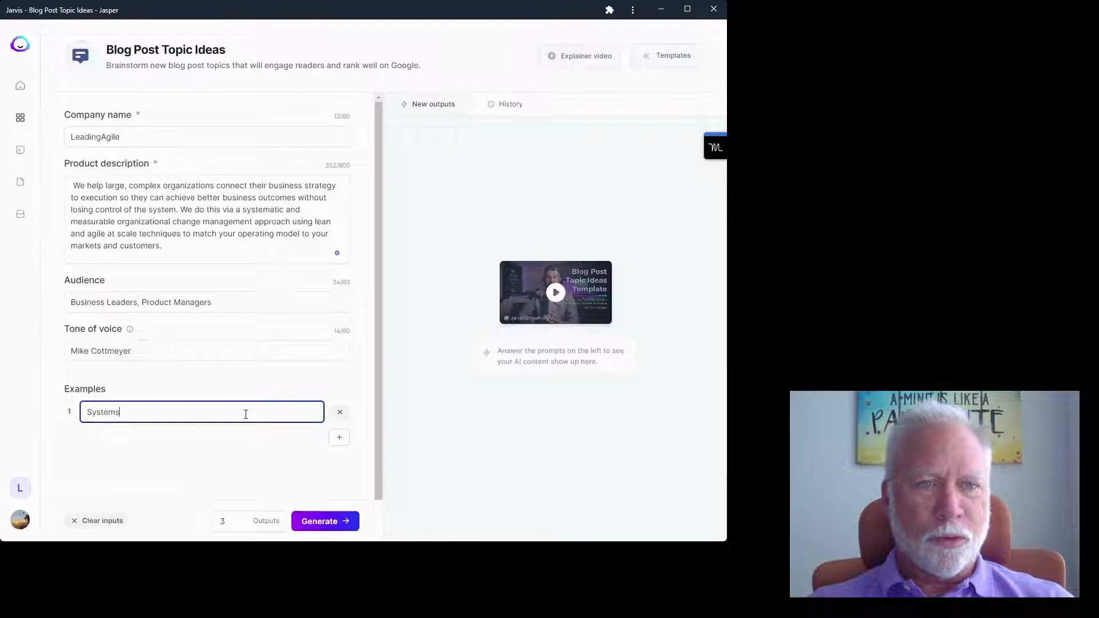
text( First Approach to)
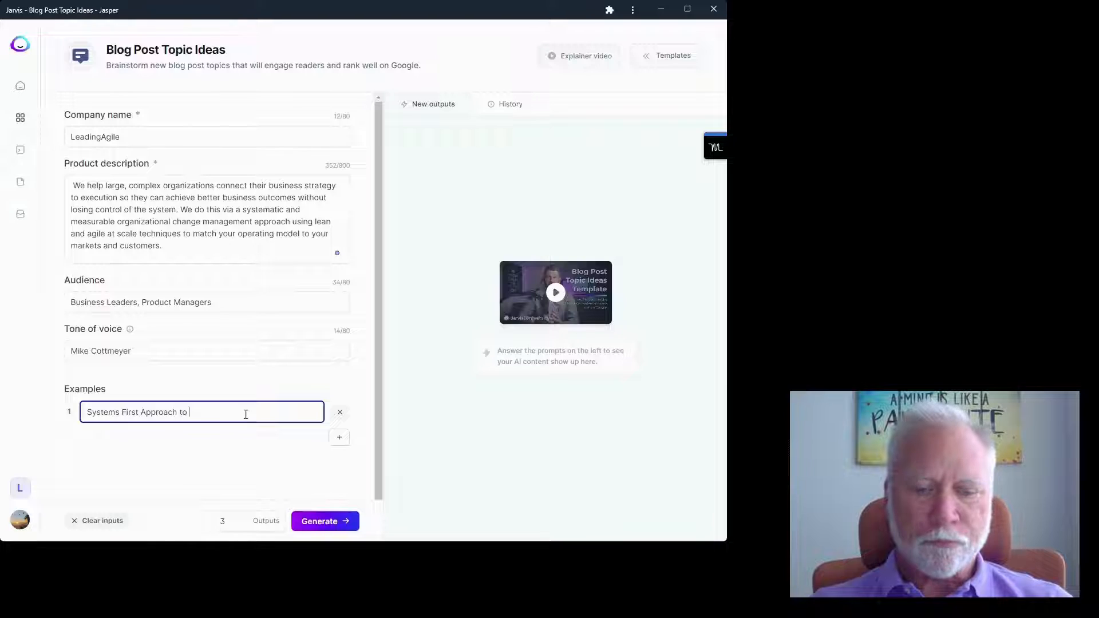
text(agile )
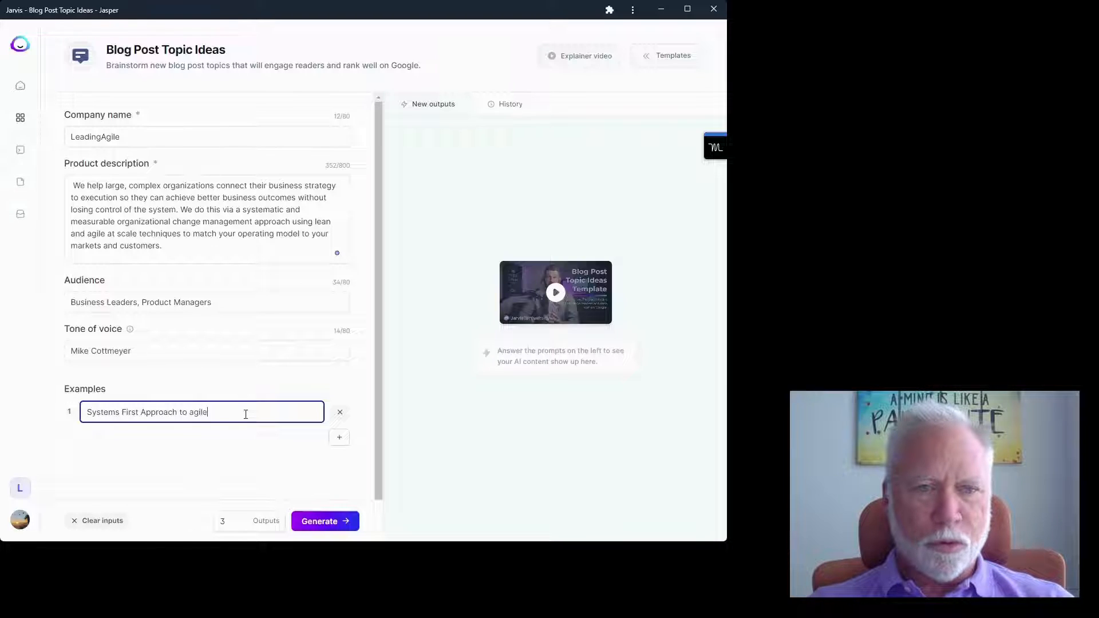
text(tra)
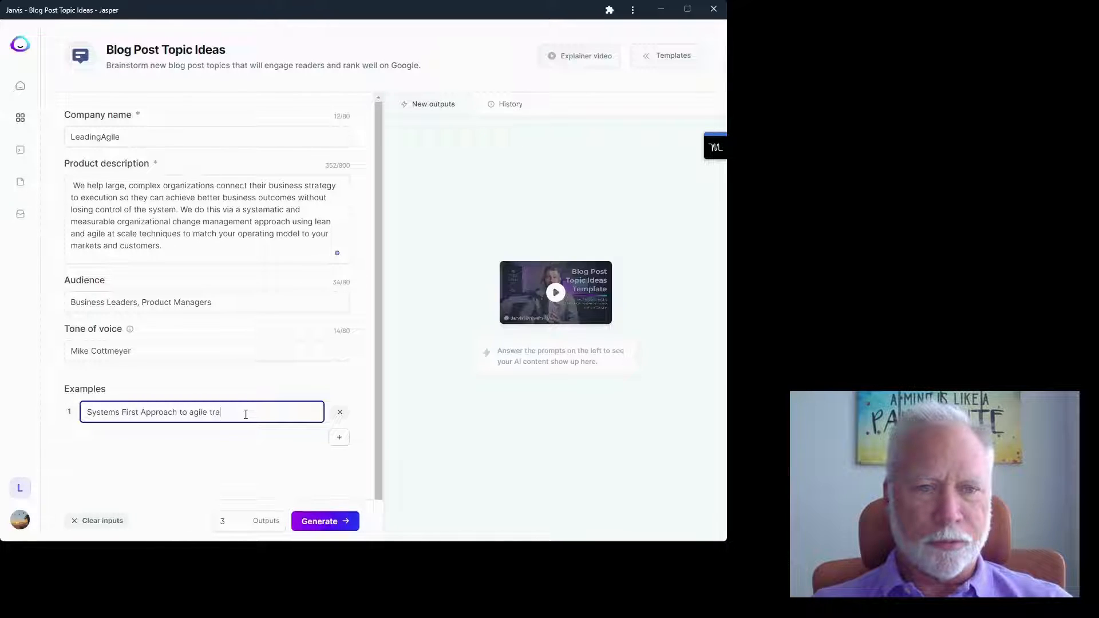
text(nsformatio)
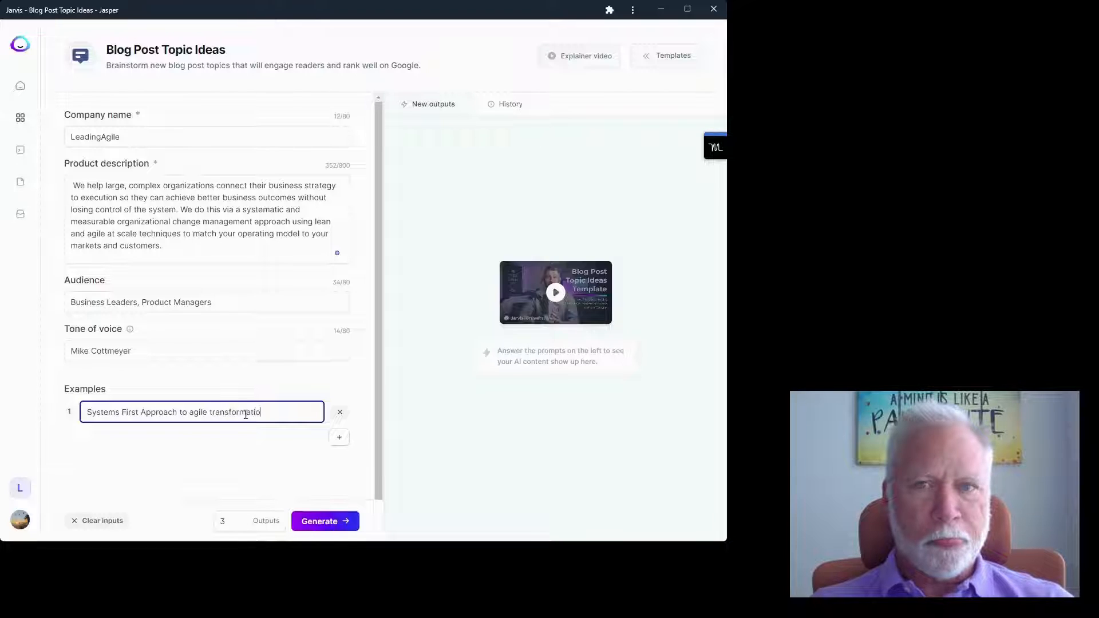
text(n)
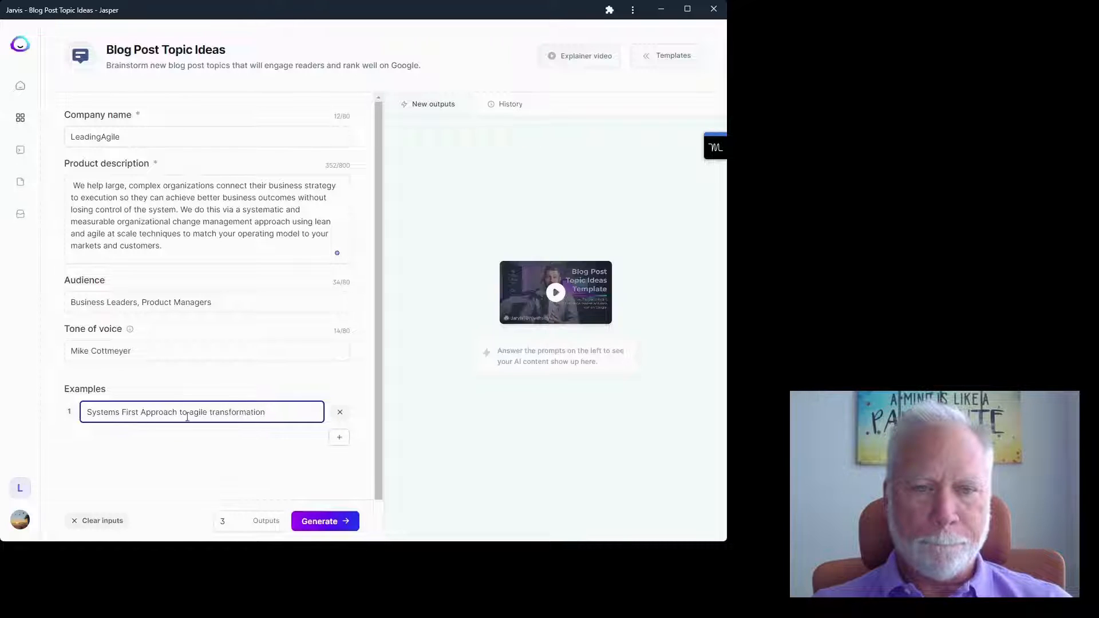
key(BackSpace)
key(BackSpace)
key(BackSpace)
text(for)
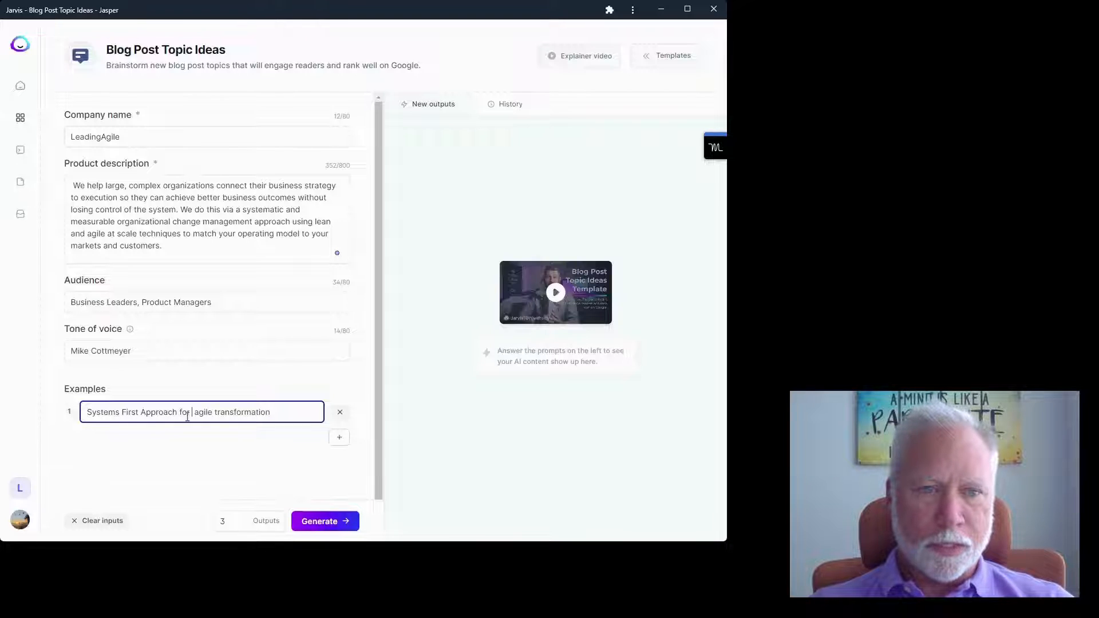
key(BackSpace)
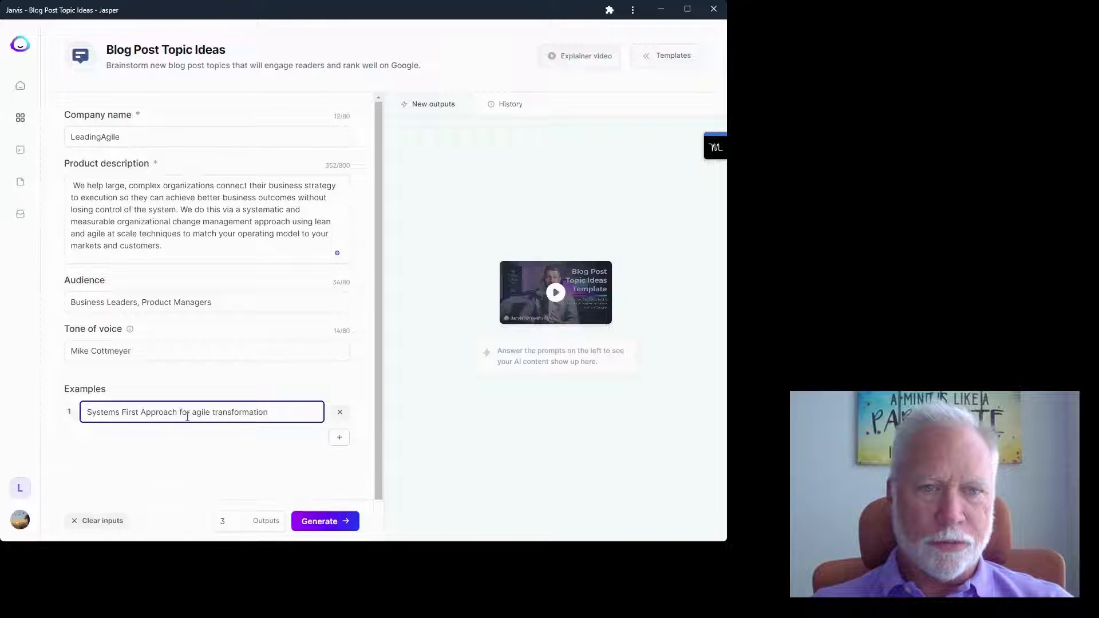
- Add two more example topics: 'The Three Things' and '1, 2, 3 Studios'
click(337, 440)
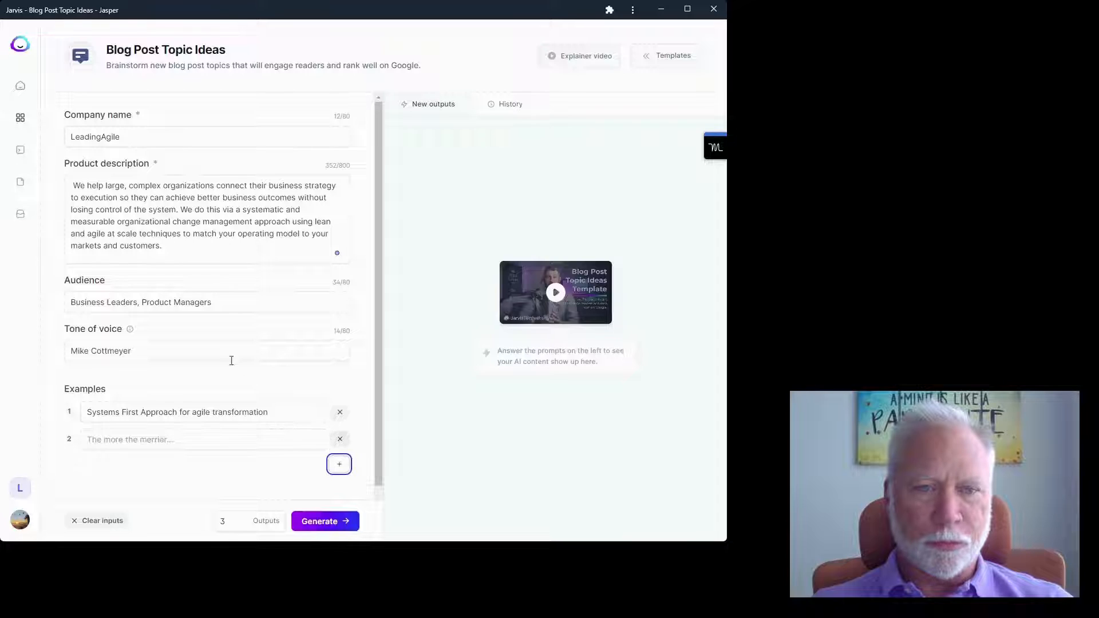
click(179, 442)
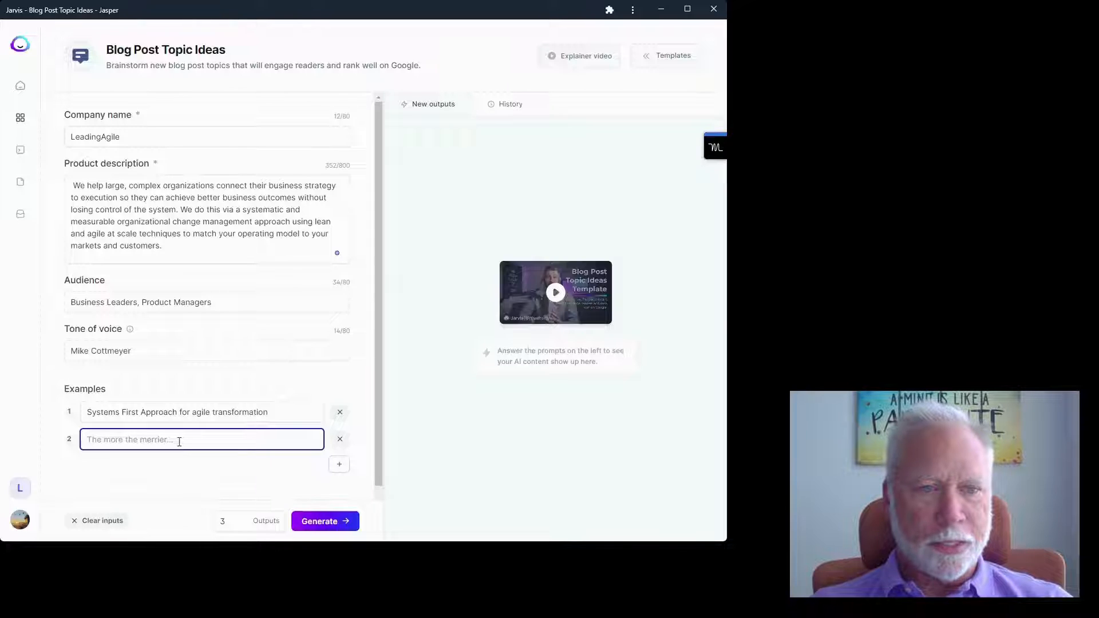
text(T)
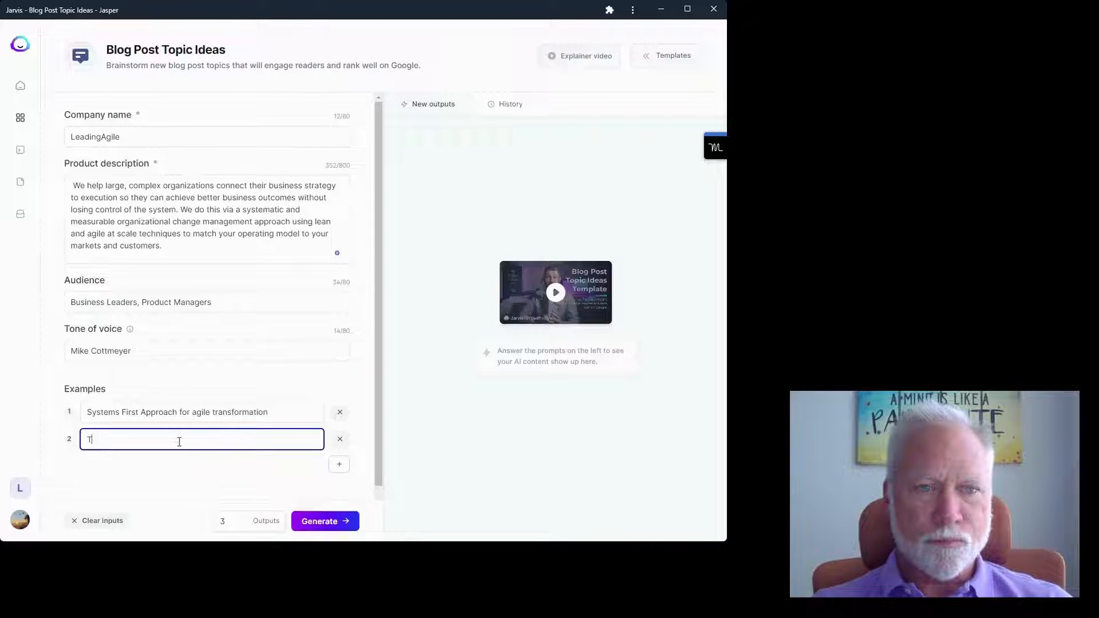
text(he Three Things)
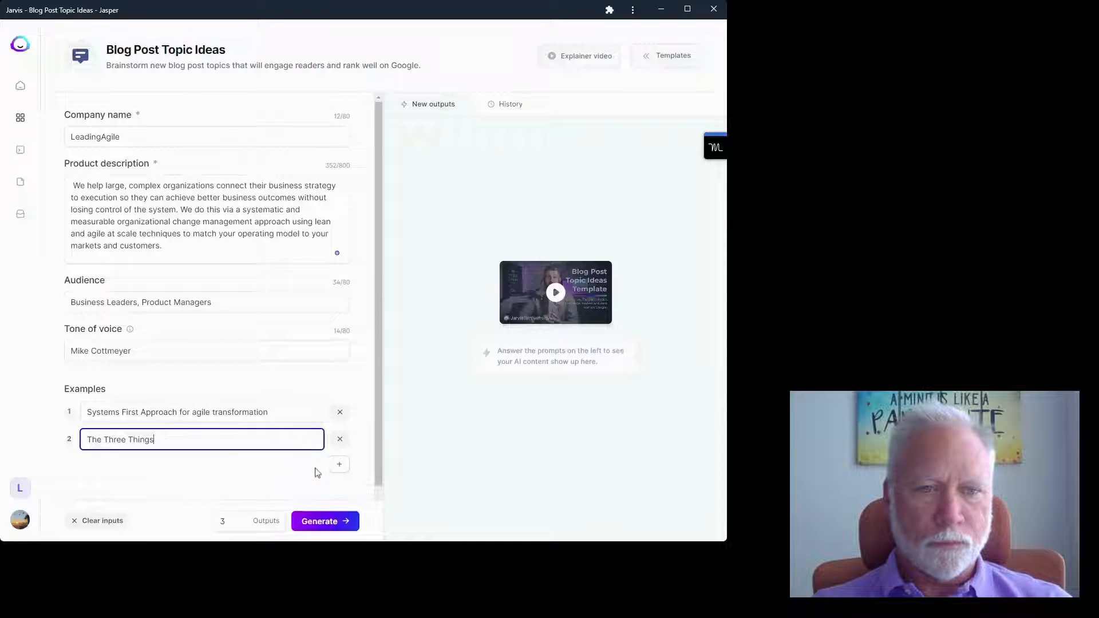
click(340, 465)
click(167, 465)
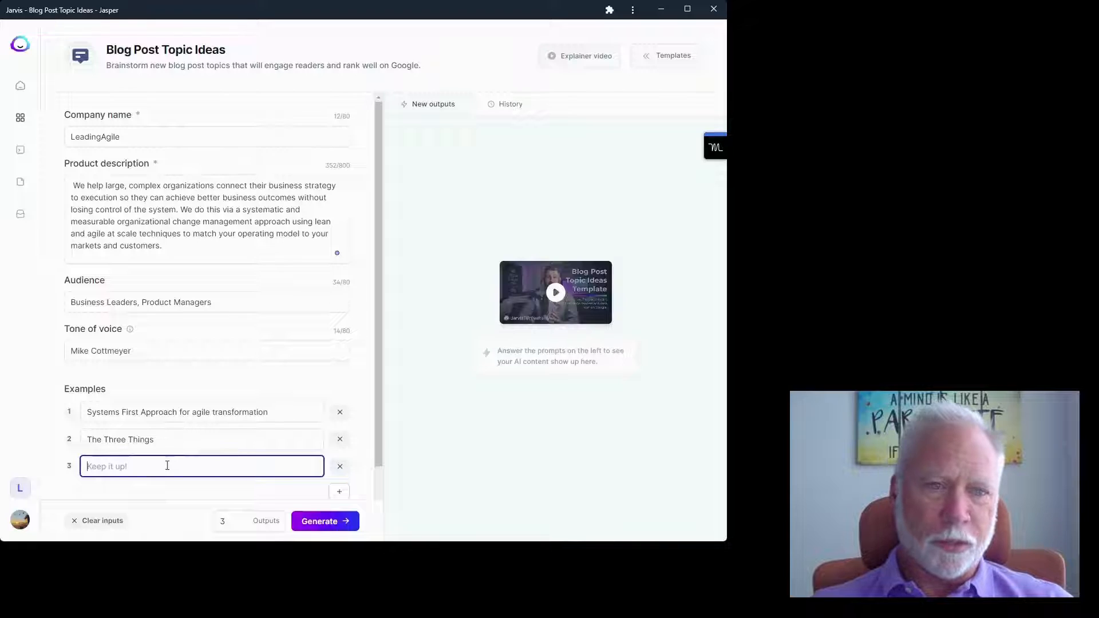
text(1,2)
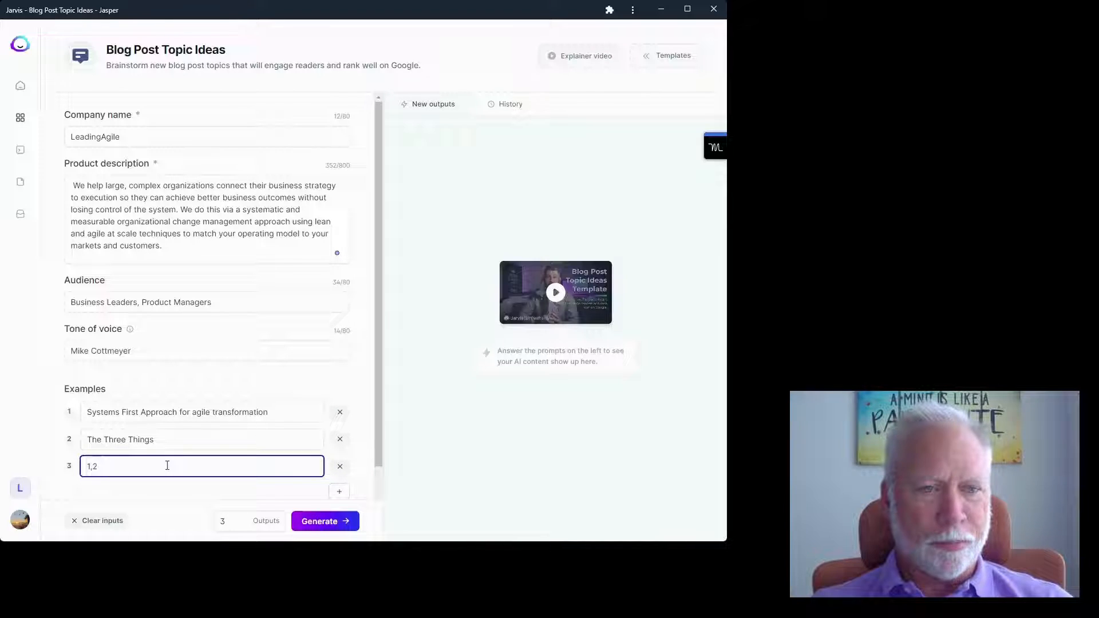
key(BackSpace)
text(2)
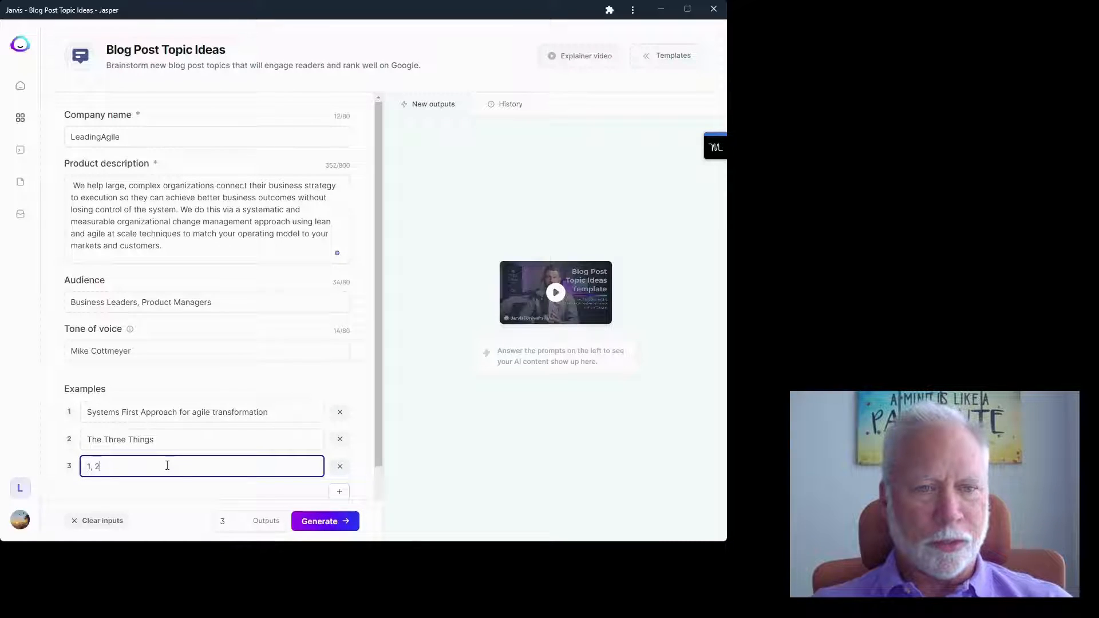
text(, 3 S)
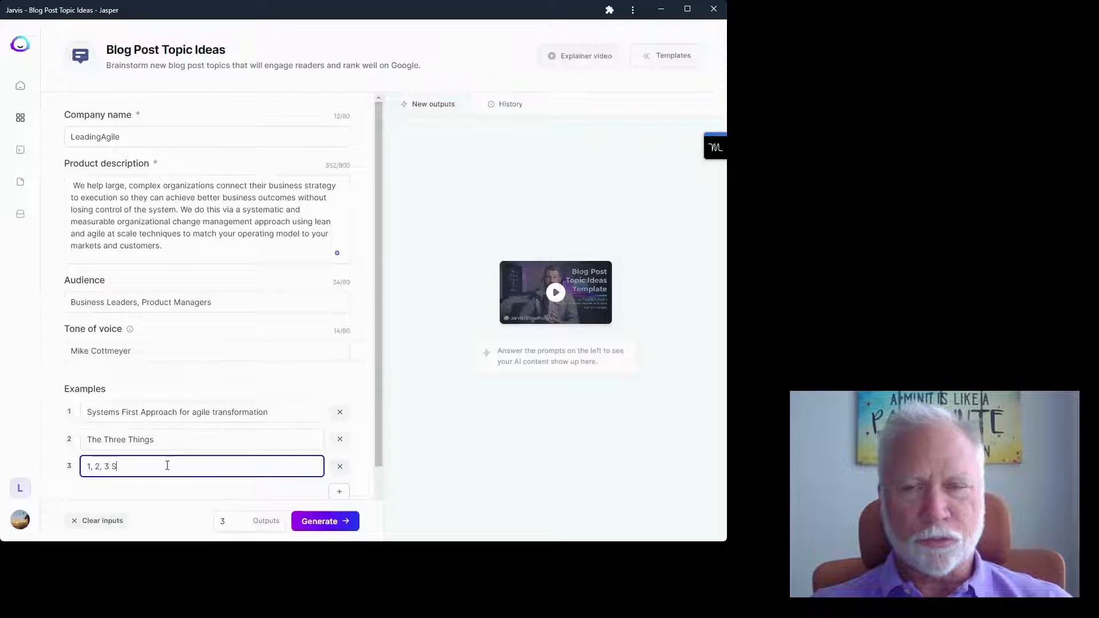
text(tudios)
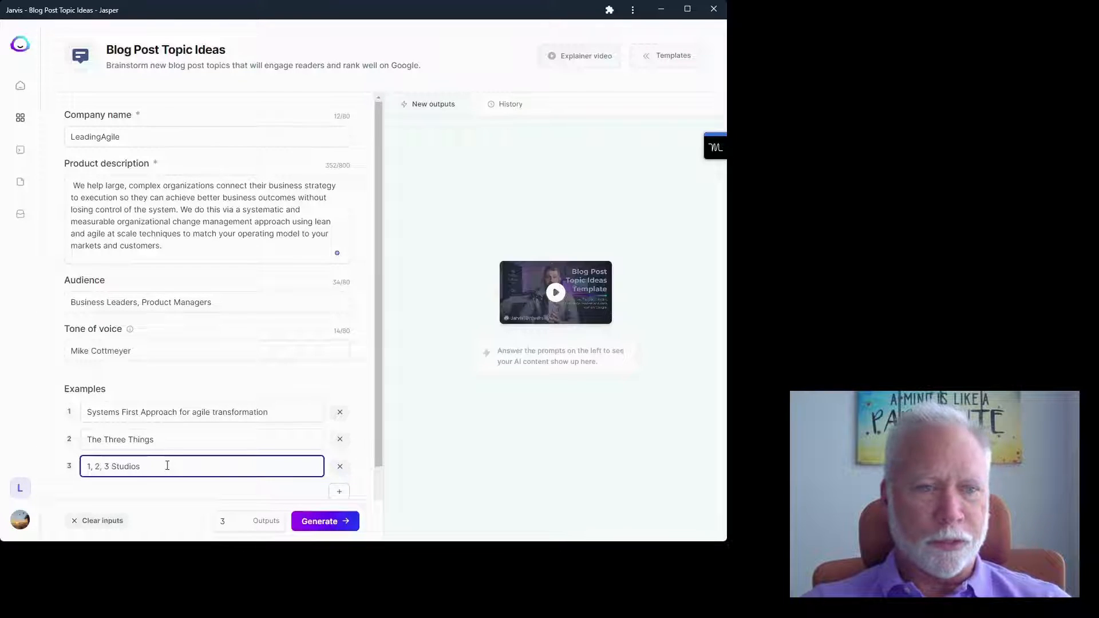
- Raise the number of outputs to 5
scroll(280, 388, down, 2)
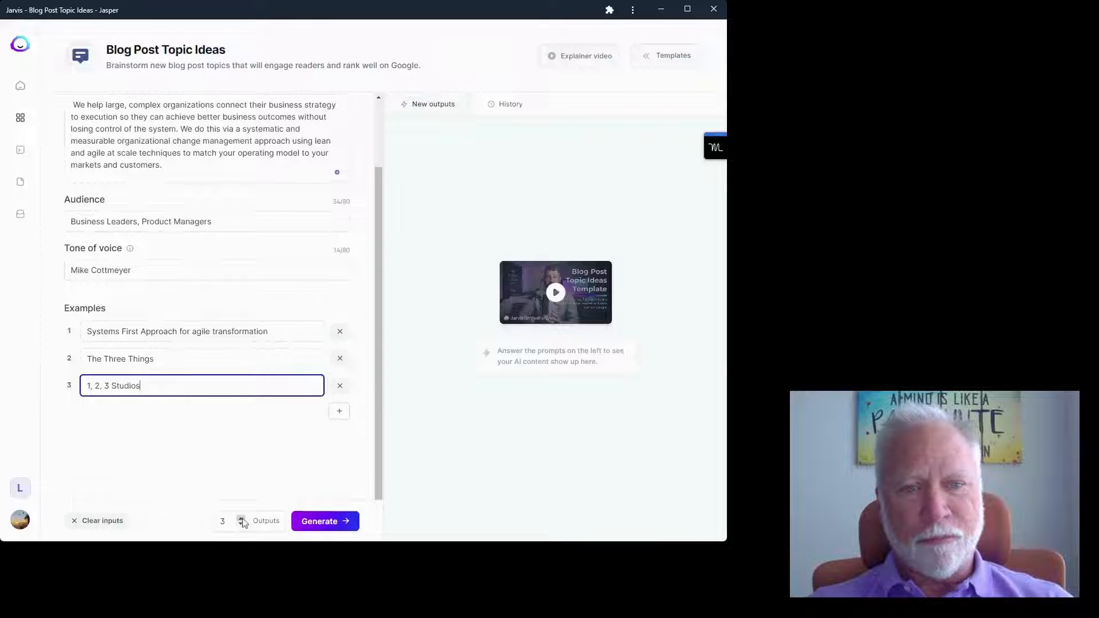
click(242, 518)
click(242, 518)
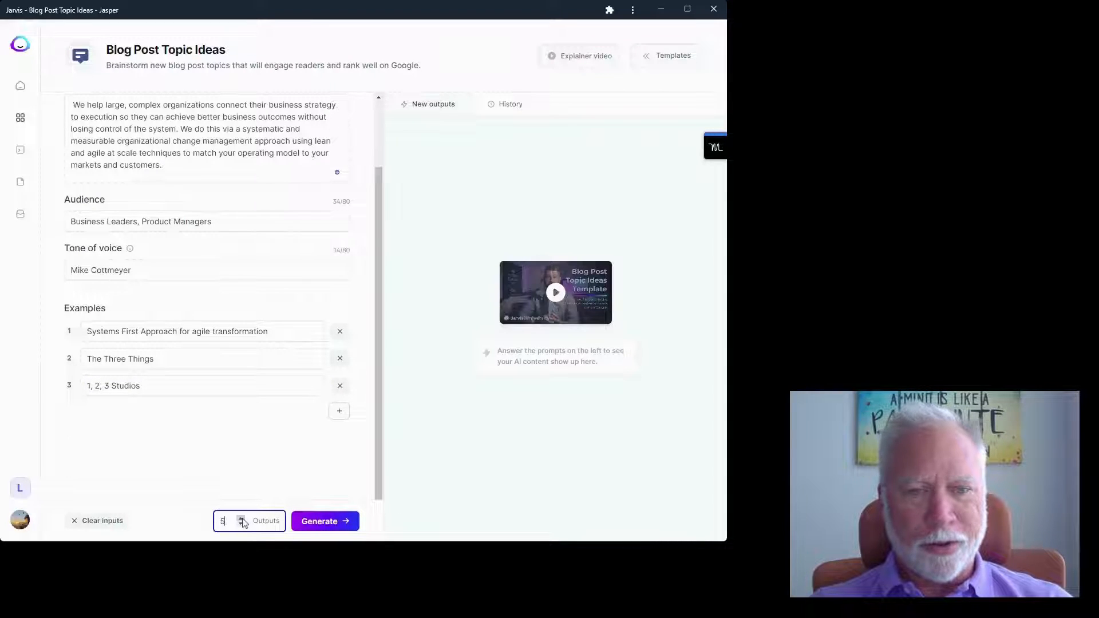
- Generate five topic ideas and rate 'What is the systems first approach?' as good
click(324, 522)
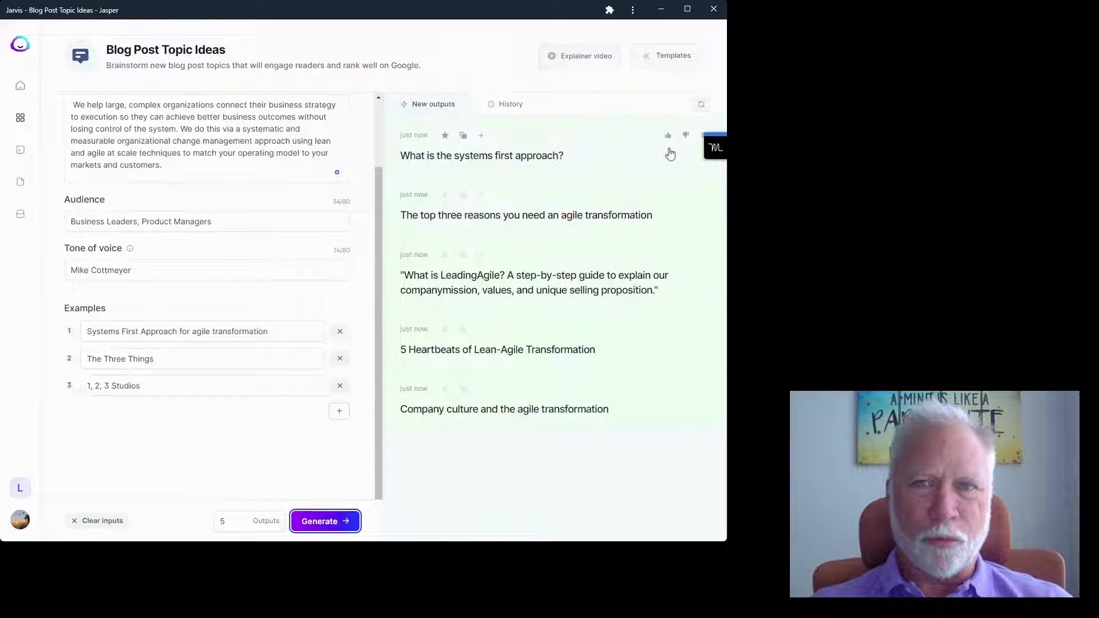
click(668, 135)
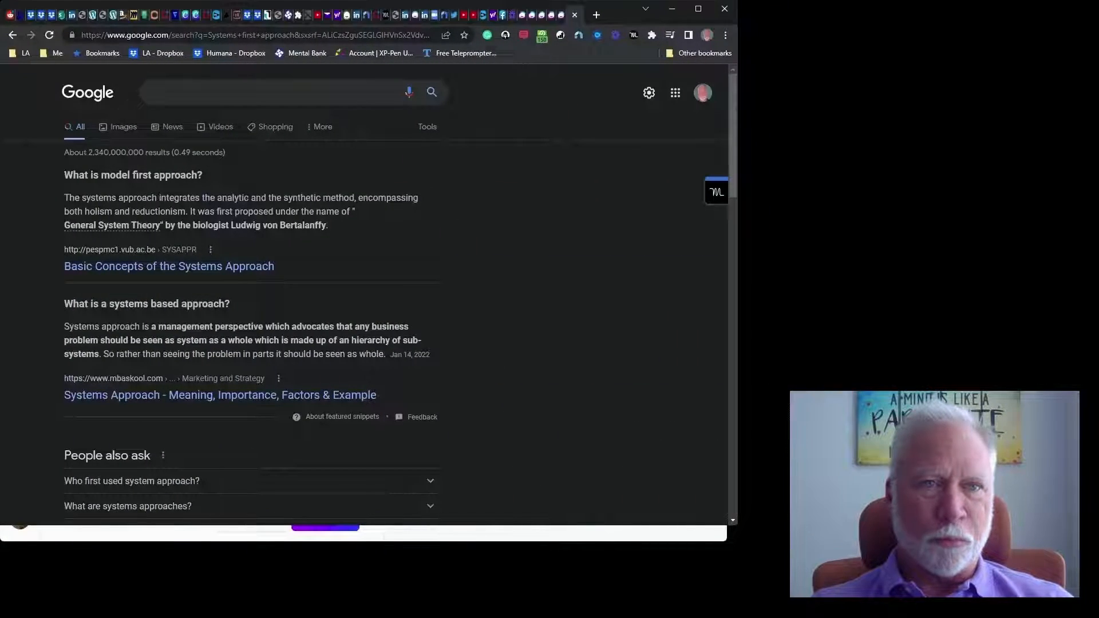
- Search Google for 'systems first approach' and scroll through the results
click(179, 92)
text(sys)
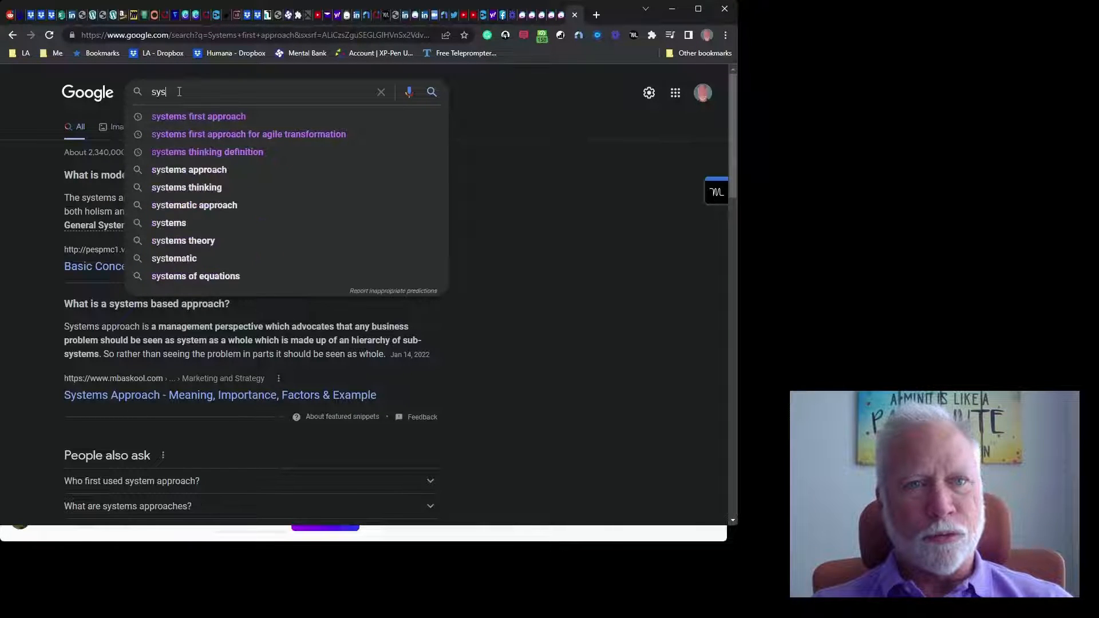
text(tems firs)
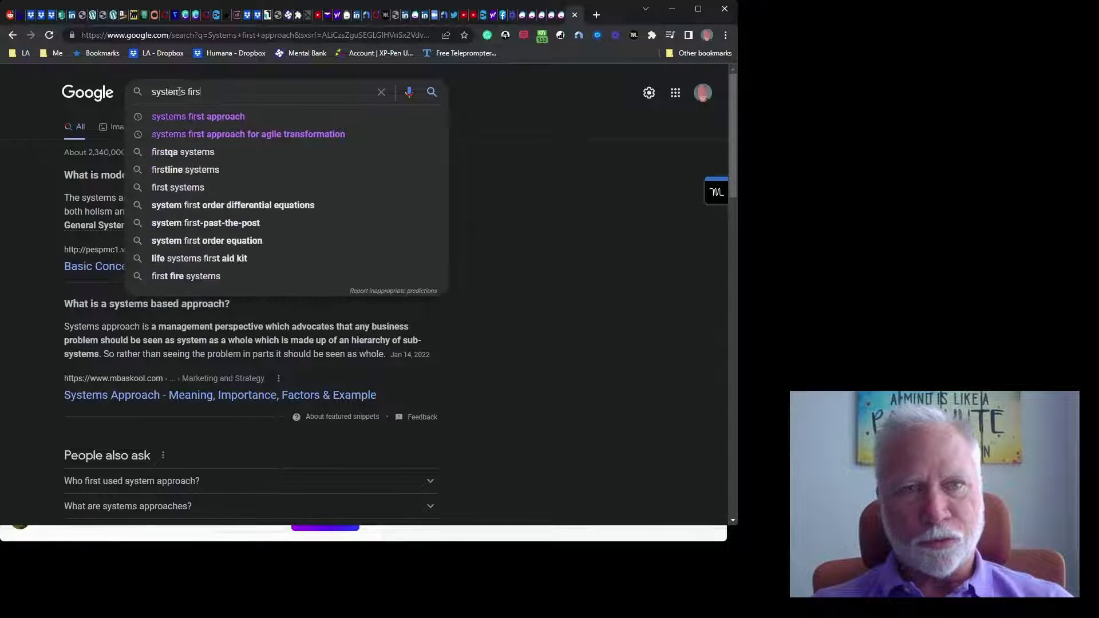
text(t approach)
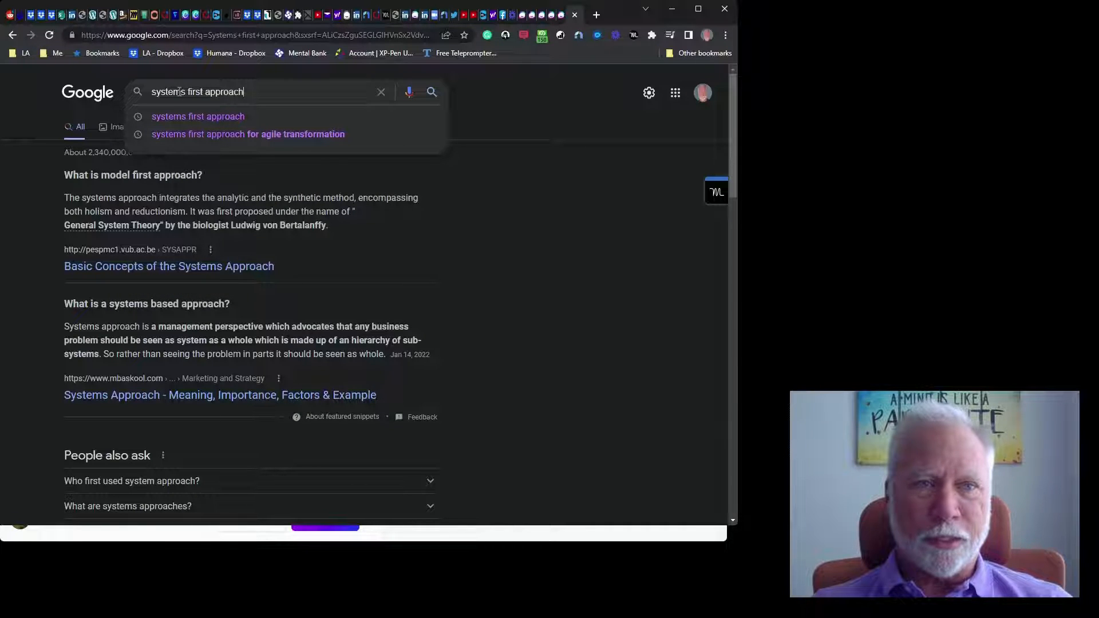
key(Return)
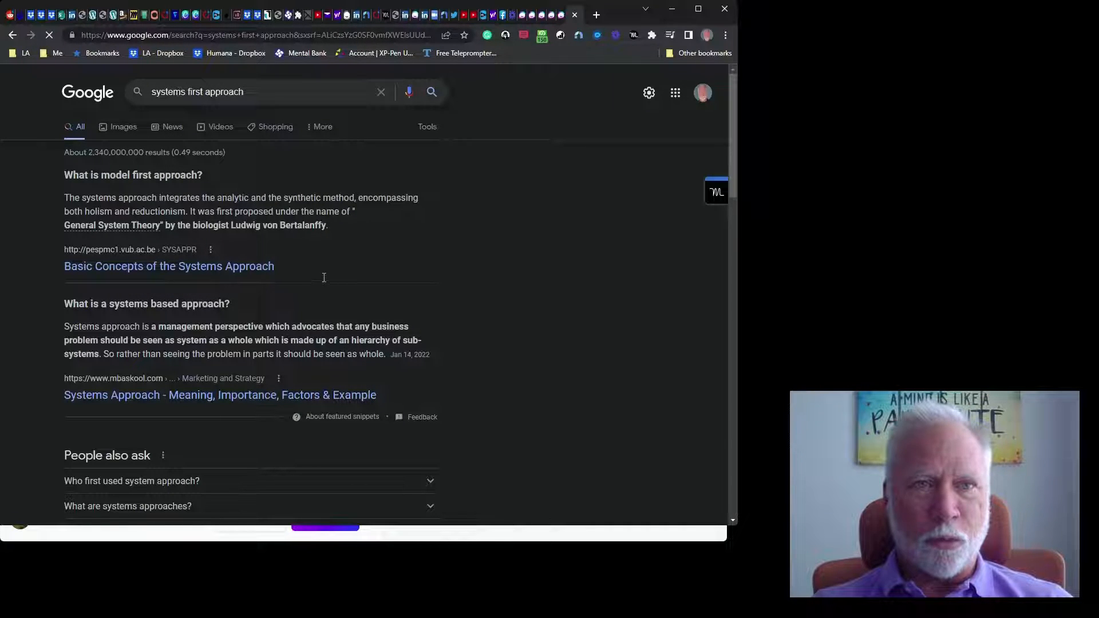
scroll(315, 291, down, 3)
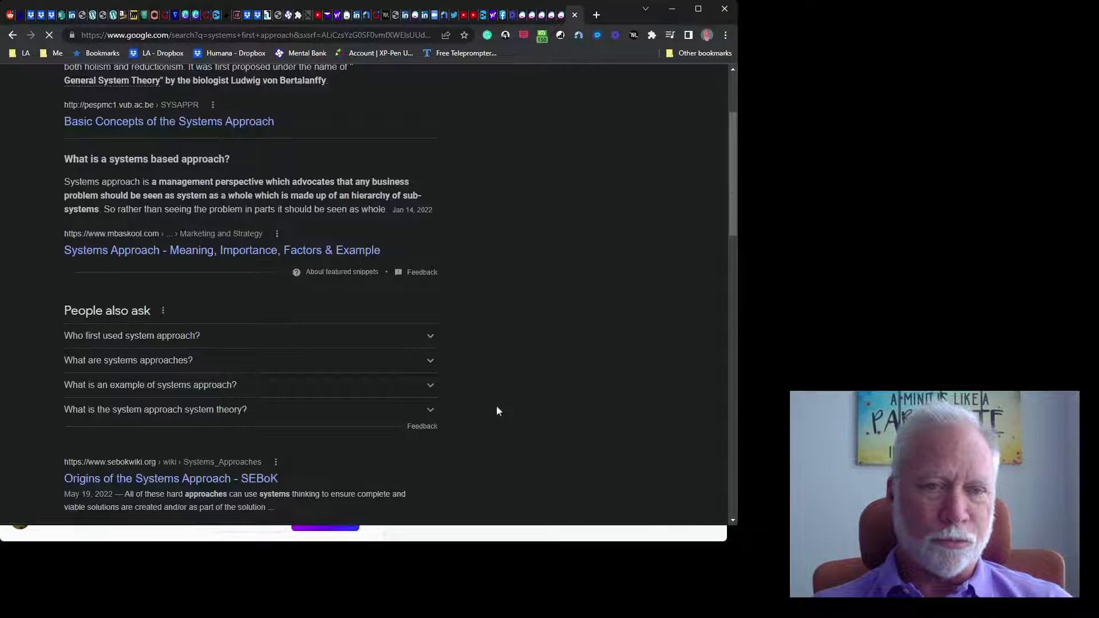
scroll(497, 410, down, 3)
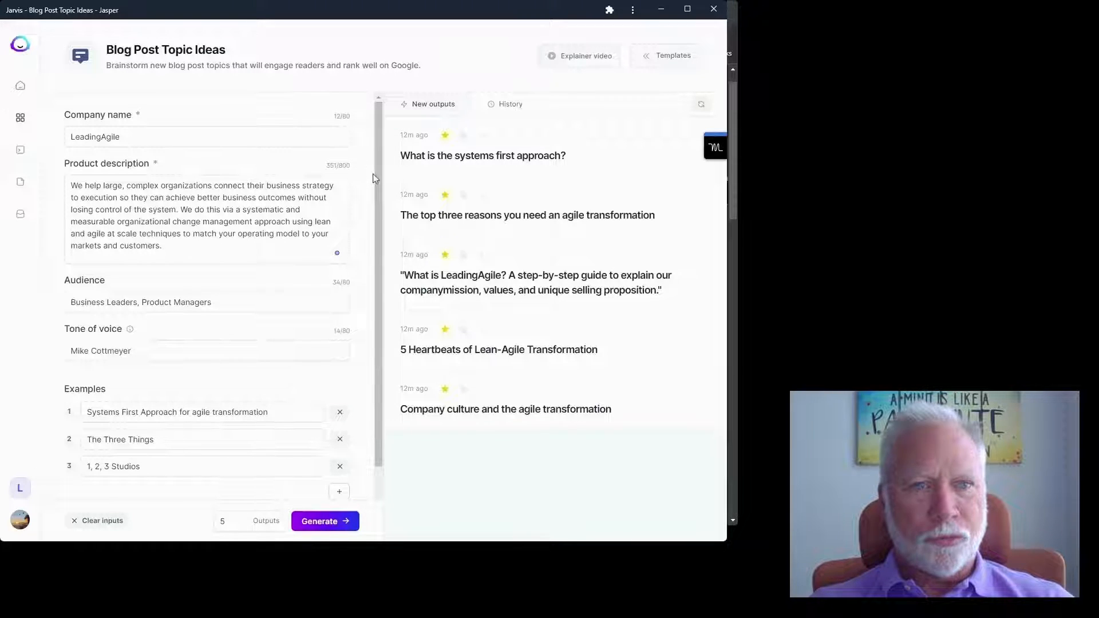
- Copy the topic idea 'What is the systems first approach?' and return to the Templates library
click(463, 137)
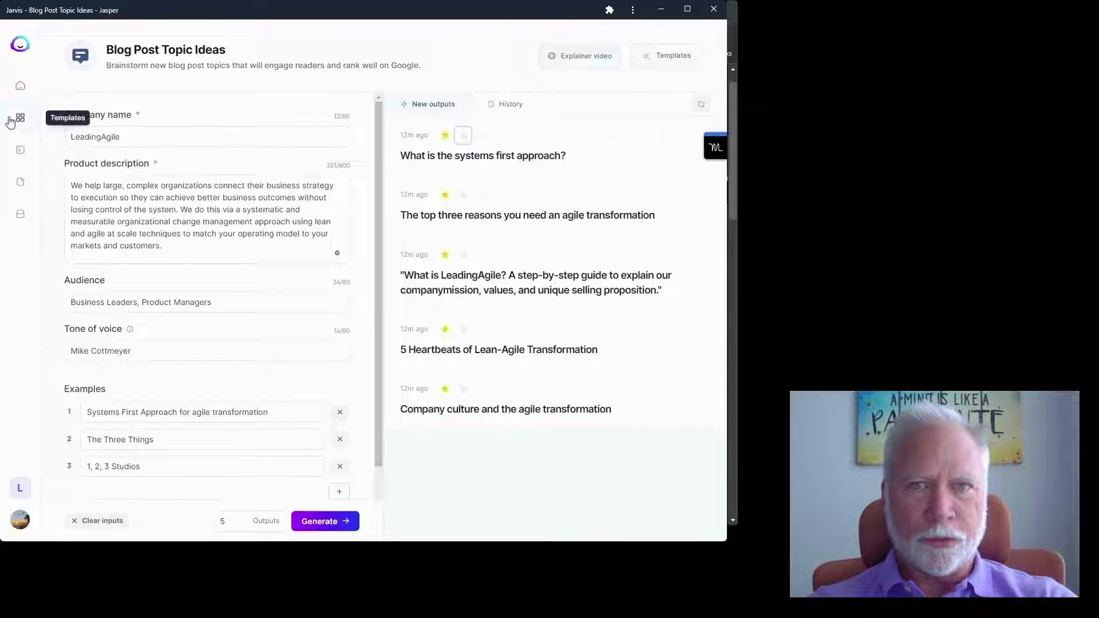
click(23, 121)
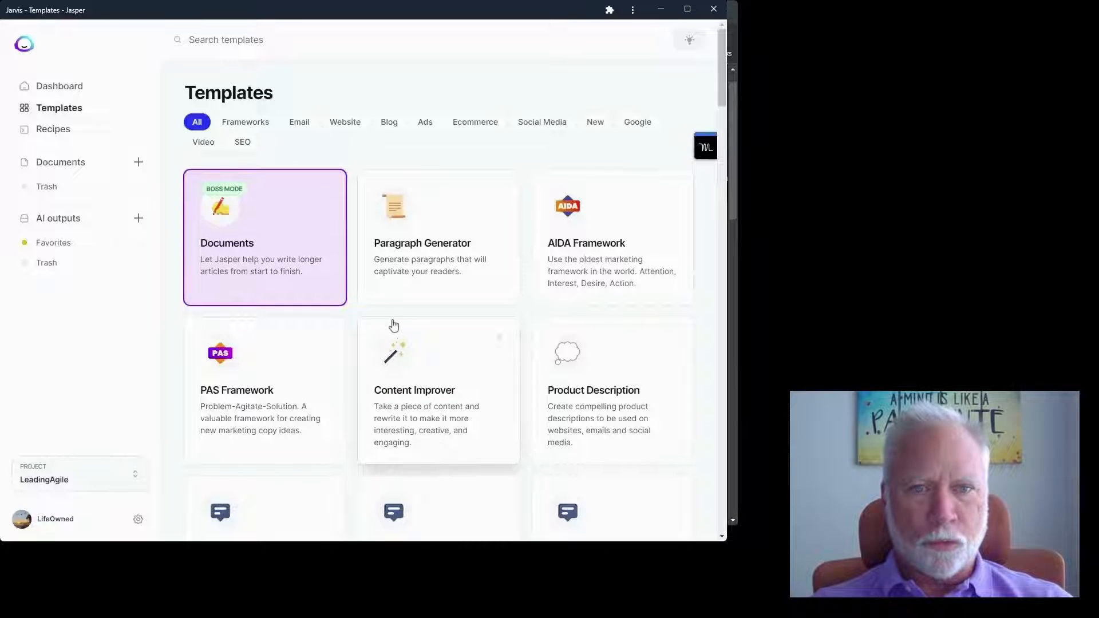
- Open the Blog Post Outline template and enter Persuasive as the tone of voice
scroll(394, 326, down, 3)
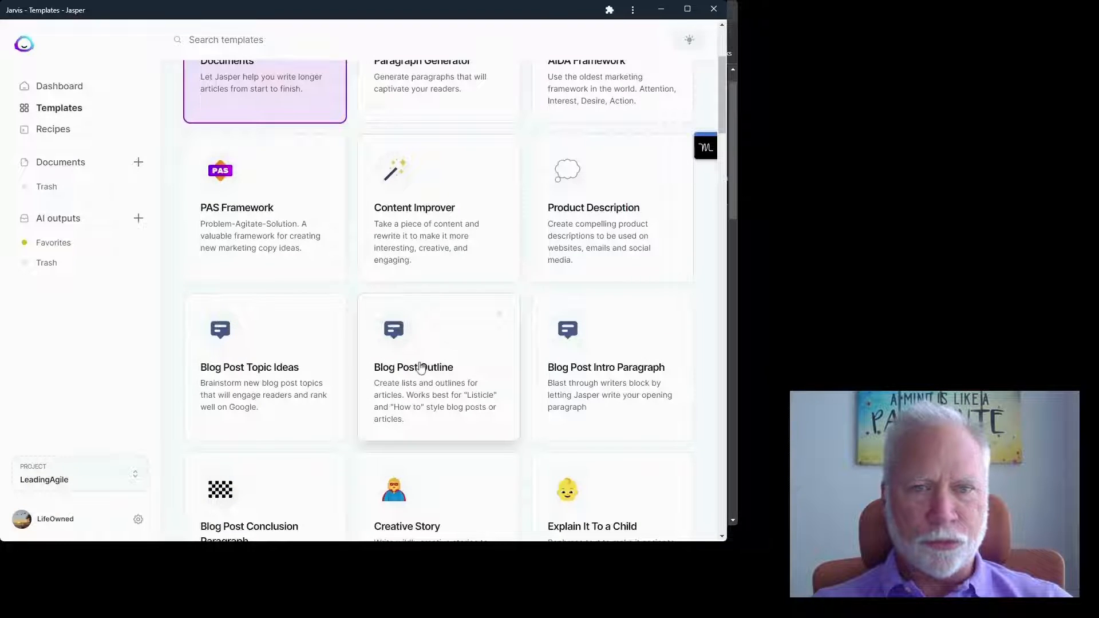
click(402, 366)
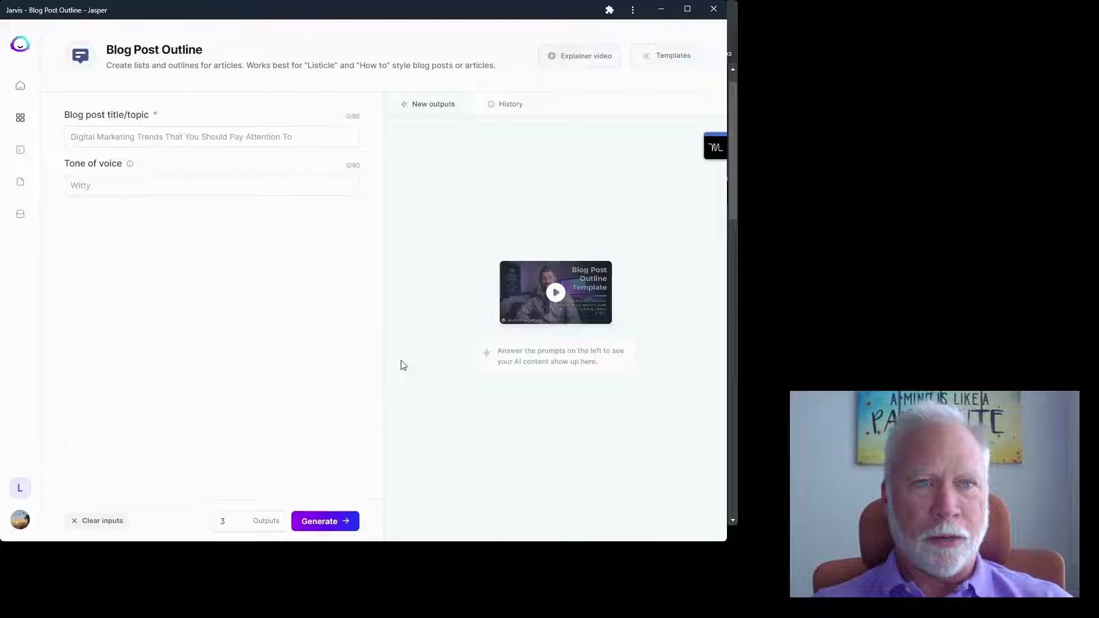
click(117, 185)
text(Persua)
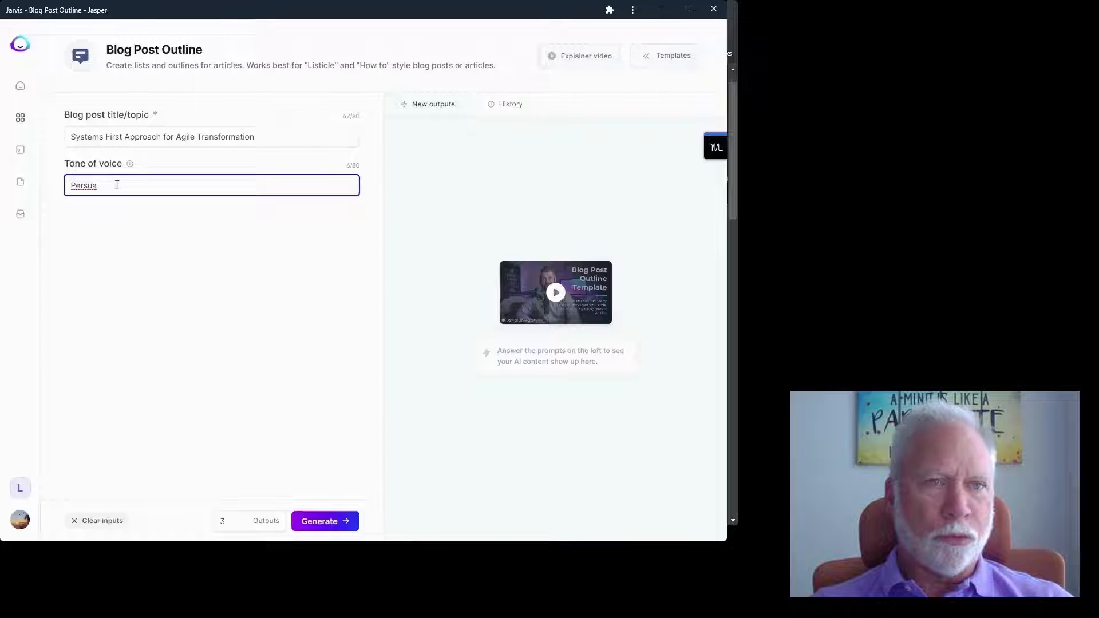
text(sive)
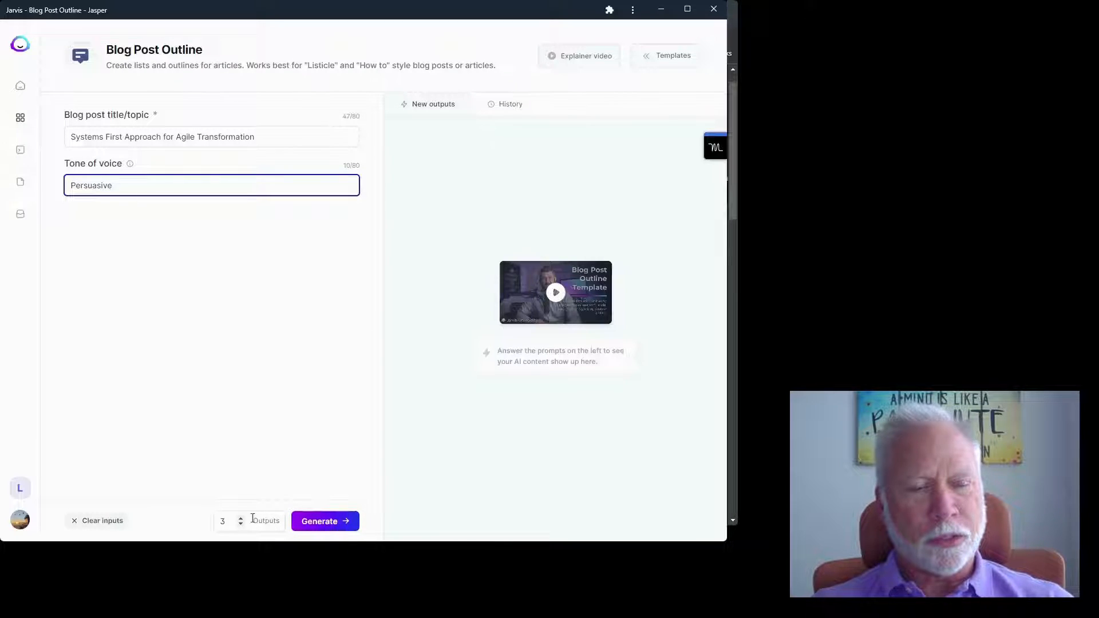
- Generate persuasive outlines for 'Systems First Approach for Agile Transformation'
click(337, 525)
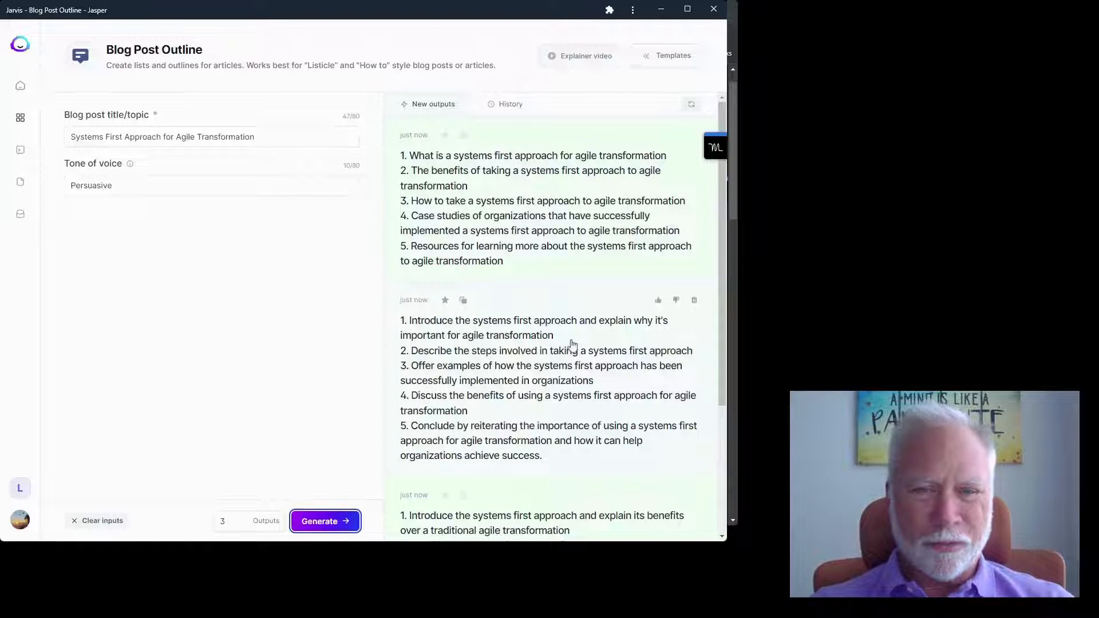
- Copy the second outline, which introduces the systems first approach and why it matters
scroll(573, 345, down, 1)
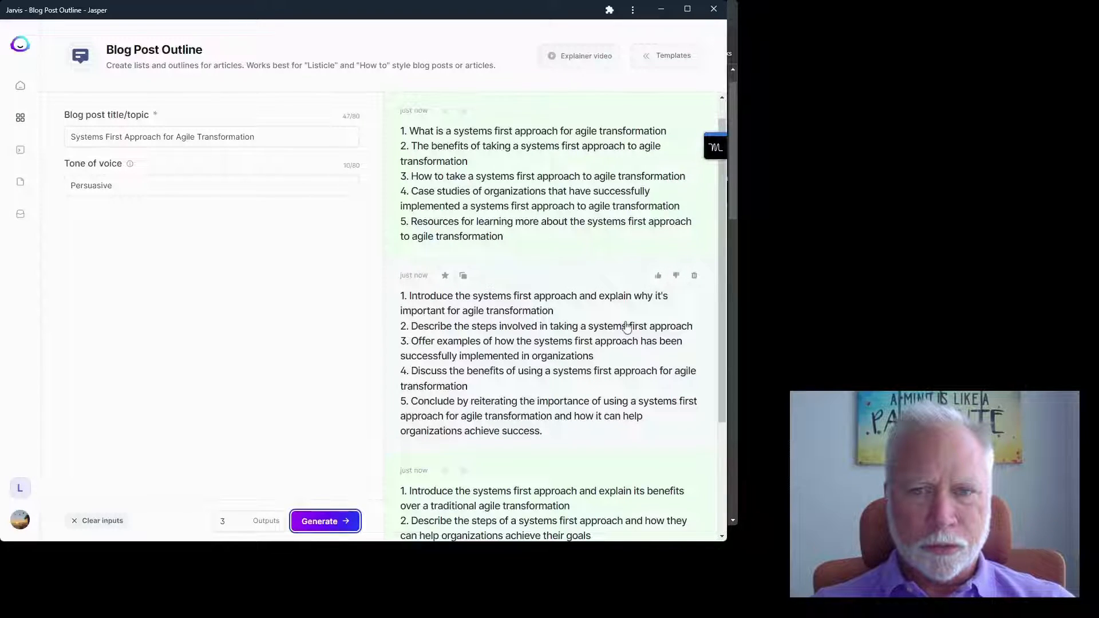
scroll(627, 327, down, 2)
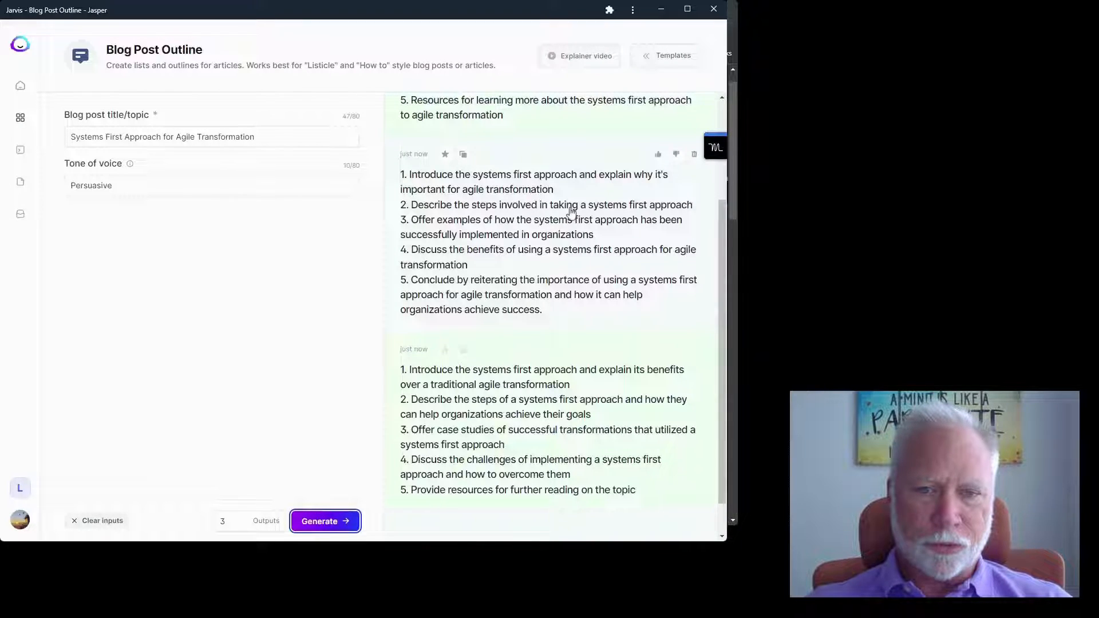
click(464, 155)
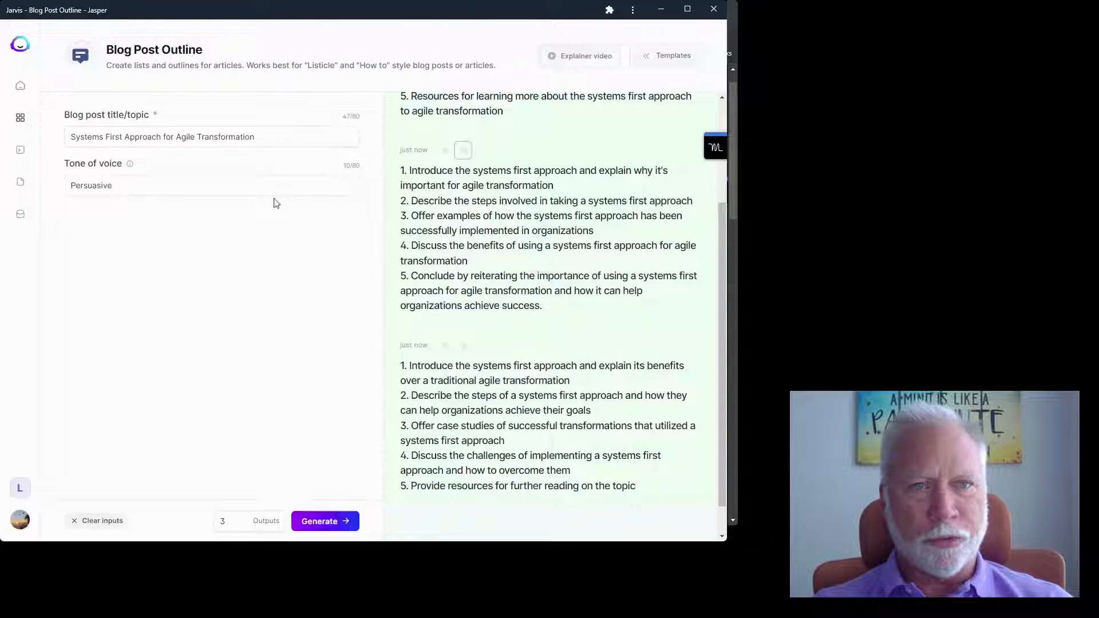
- Create a new document from the Blog post workflow
click(20, 123)
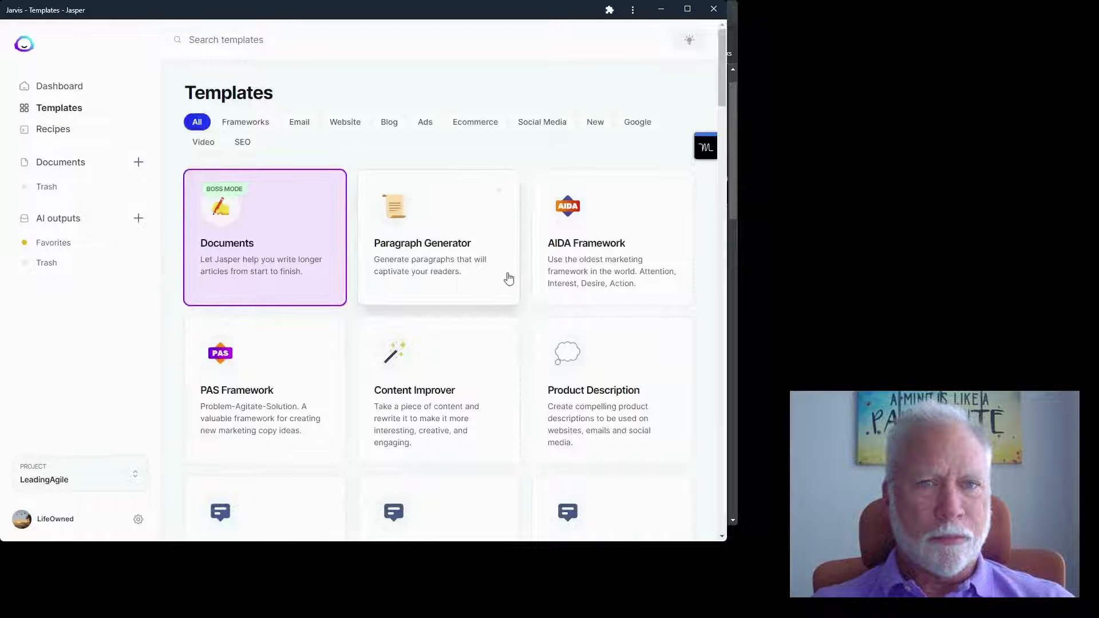
scroll(508, 278, down, 3)
scroll(286, 229, down, 2)
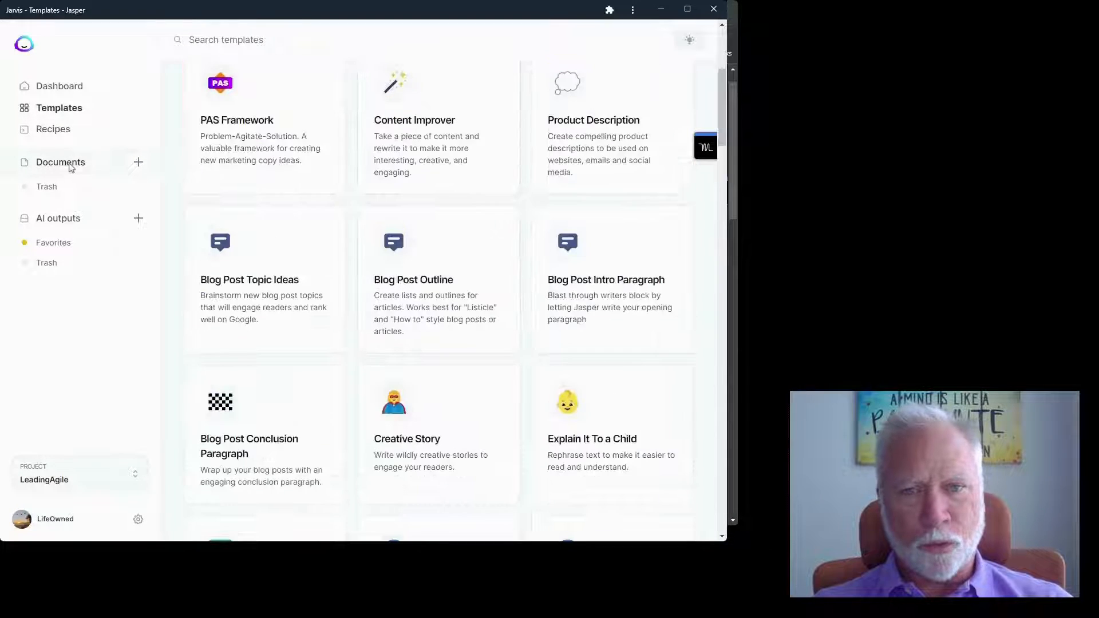
click(137, 163)
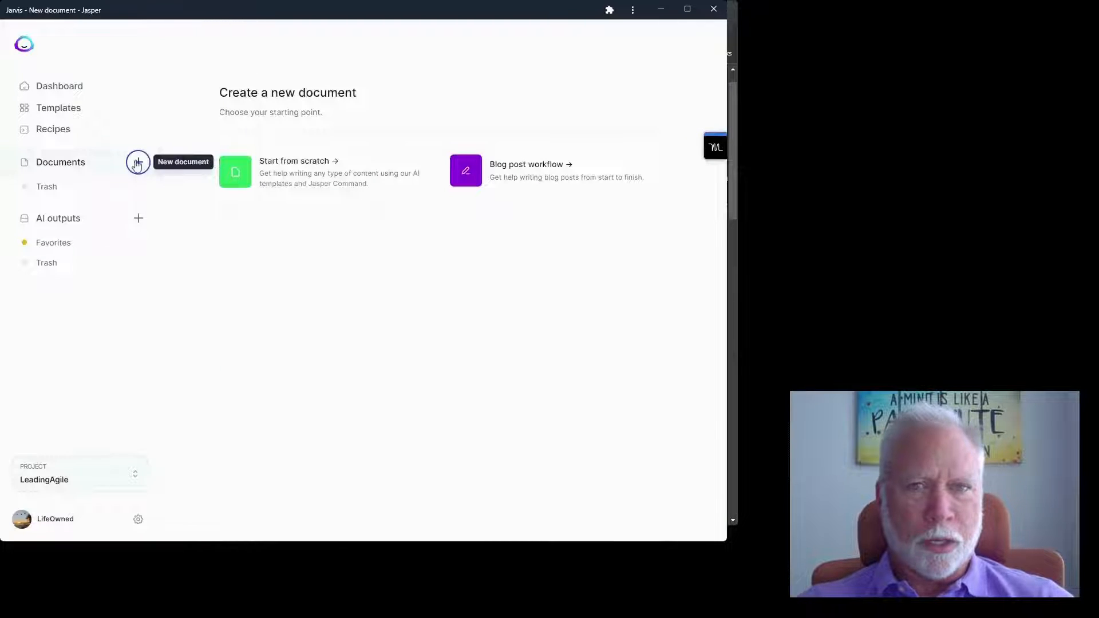
click(480, 173)
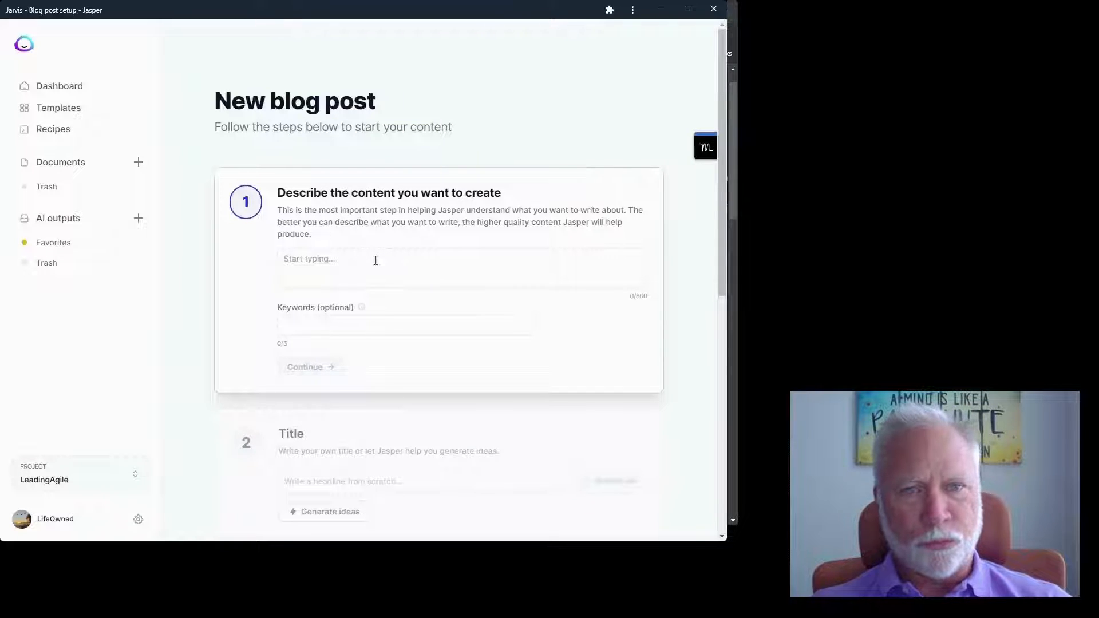
- Write the content description and add 'Systems first' as a keyword
scroll(376, 261, down, 1)
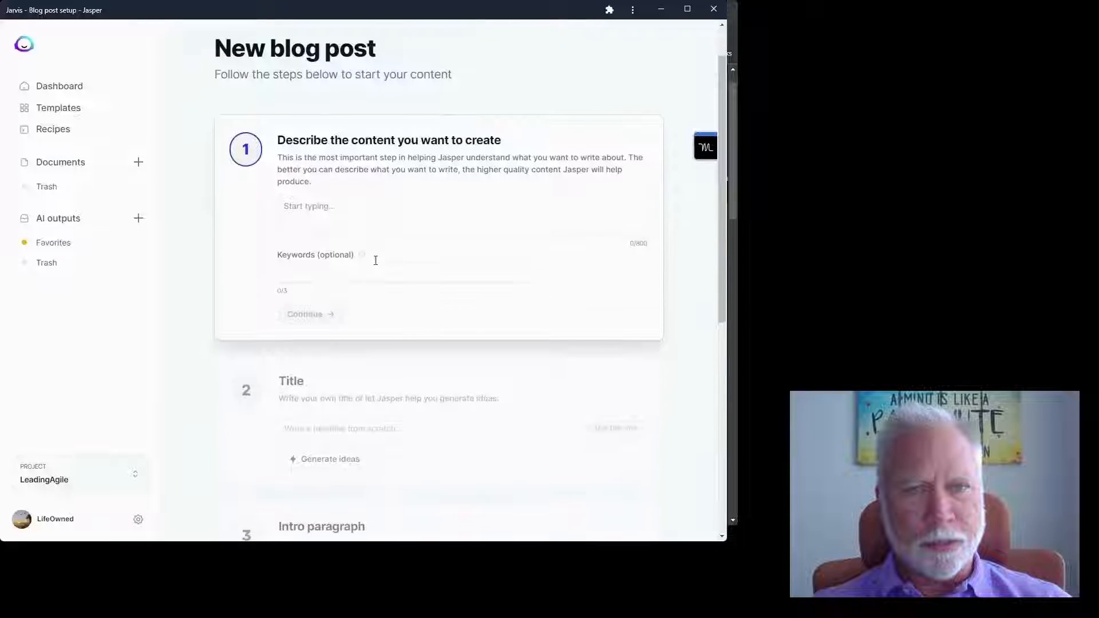
click(355, 206)
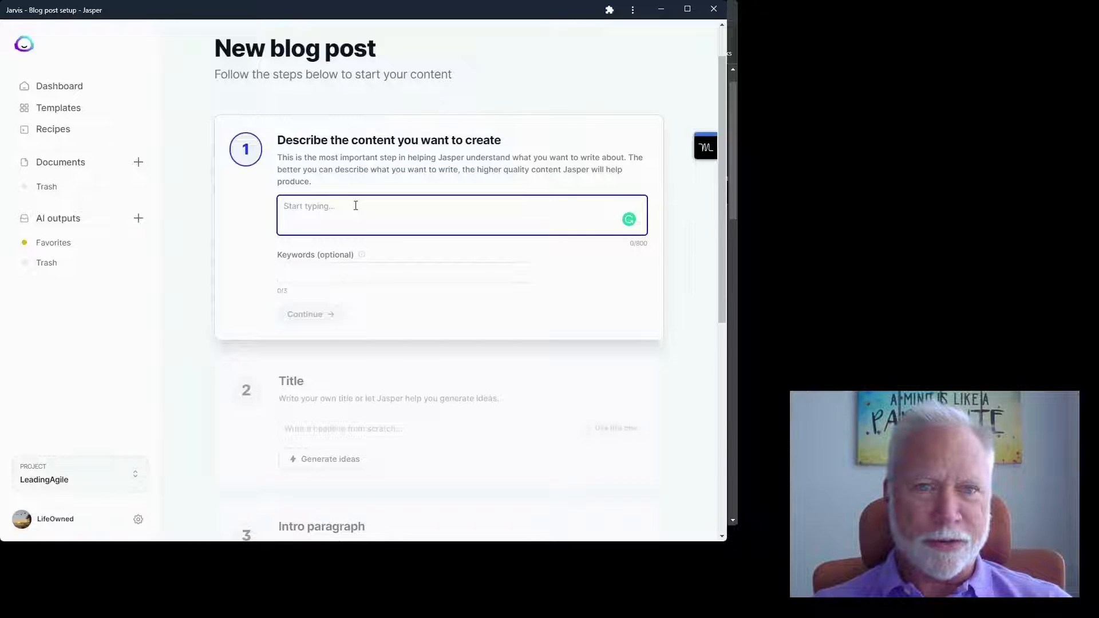
text(This a)
key(BackSpace)
key(BackSpace)
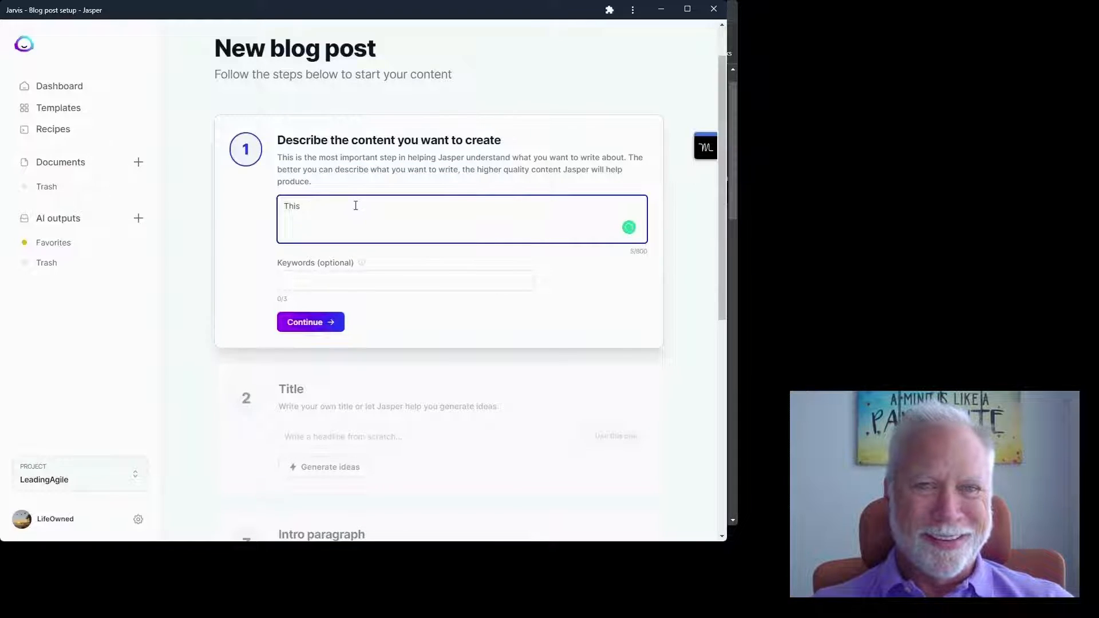
text(is a)
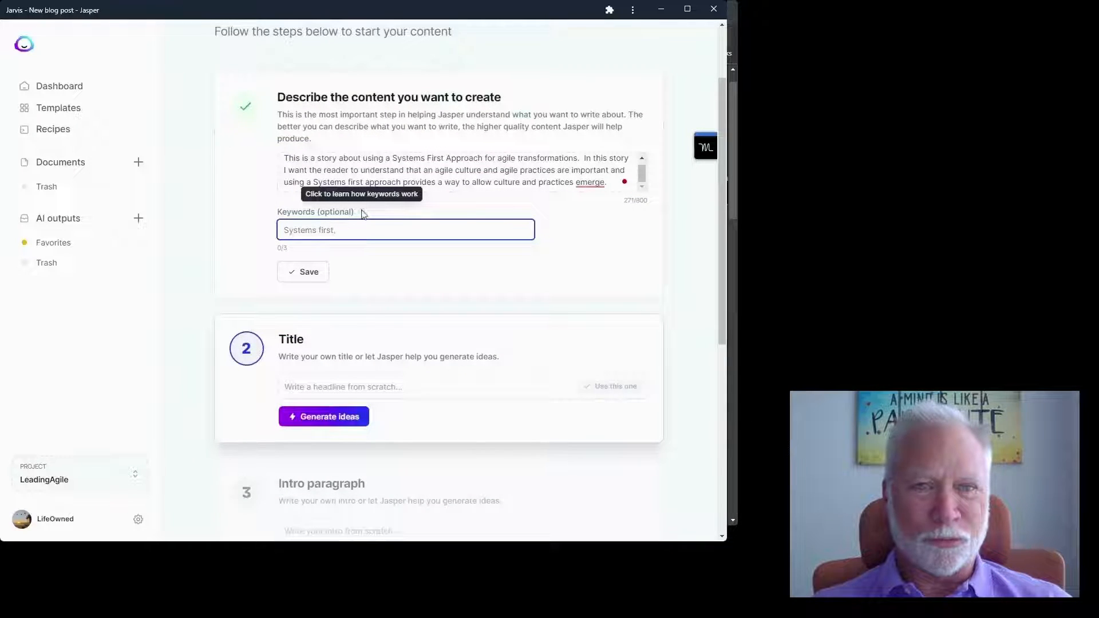
click(361, 212)
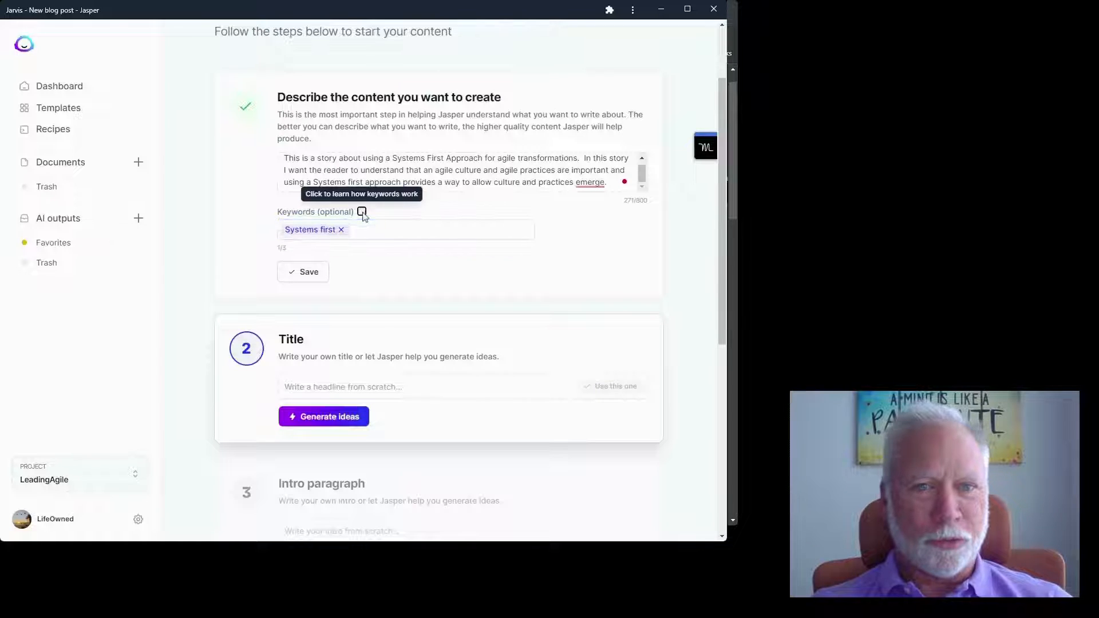
click(362, 212)
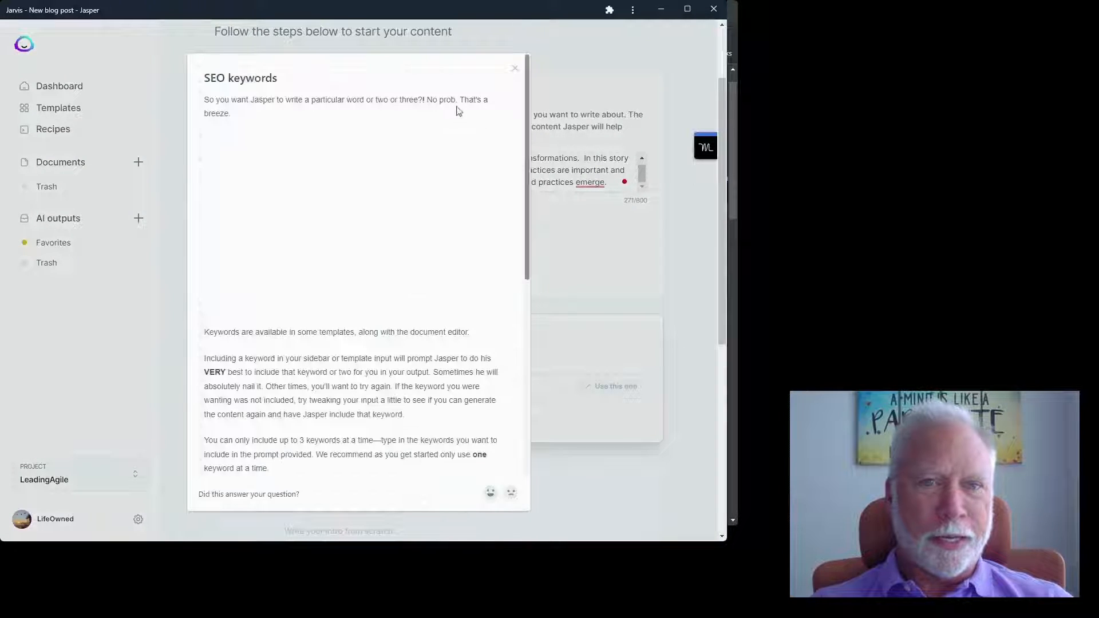
click(515, 70)
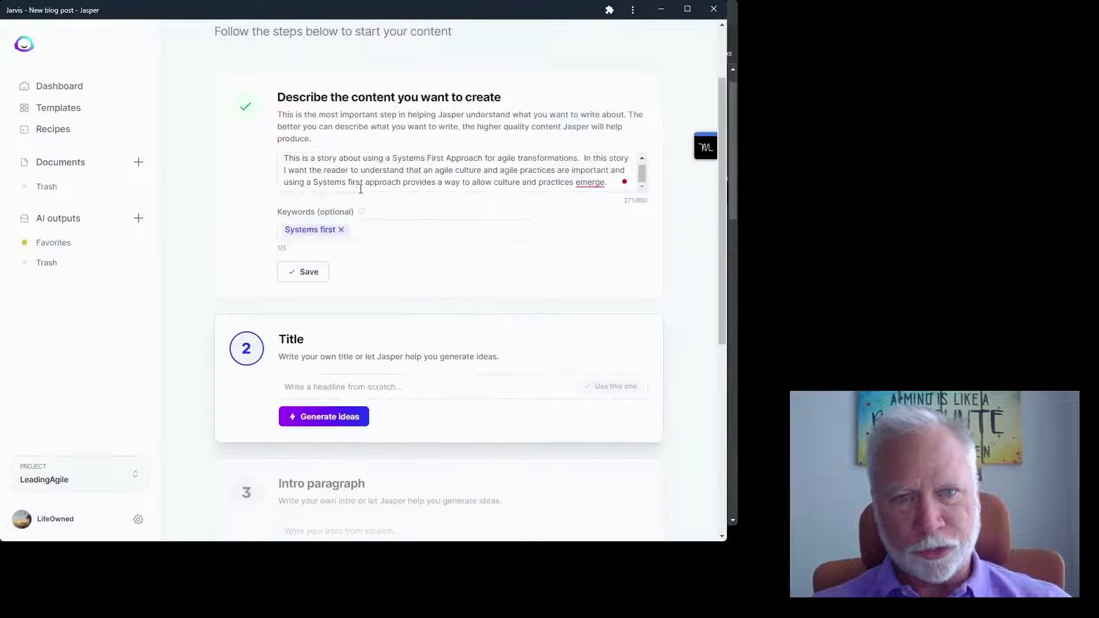
- Add 'agile transformation defined' as a second keyword and save the content brief
click(359, 232)
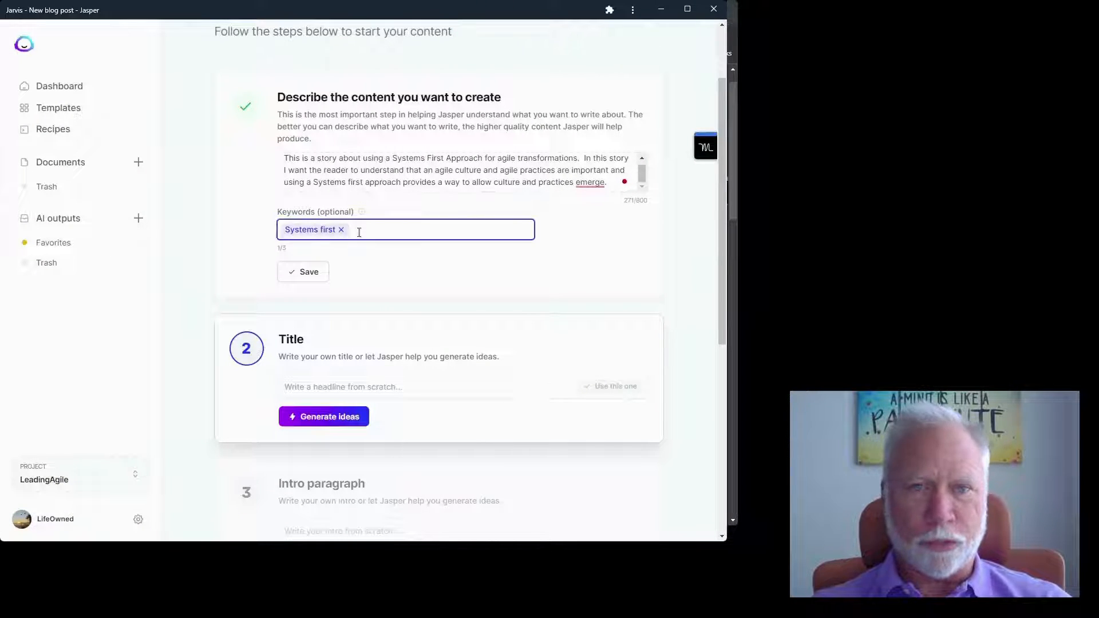
text(agile)
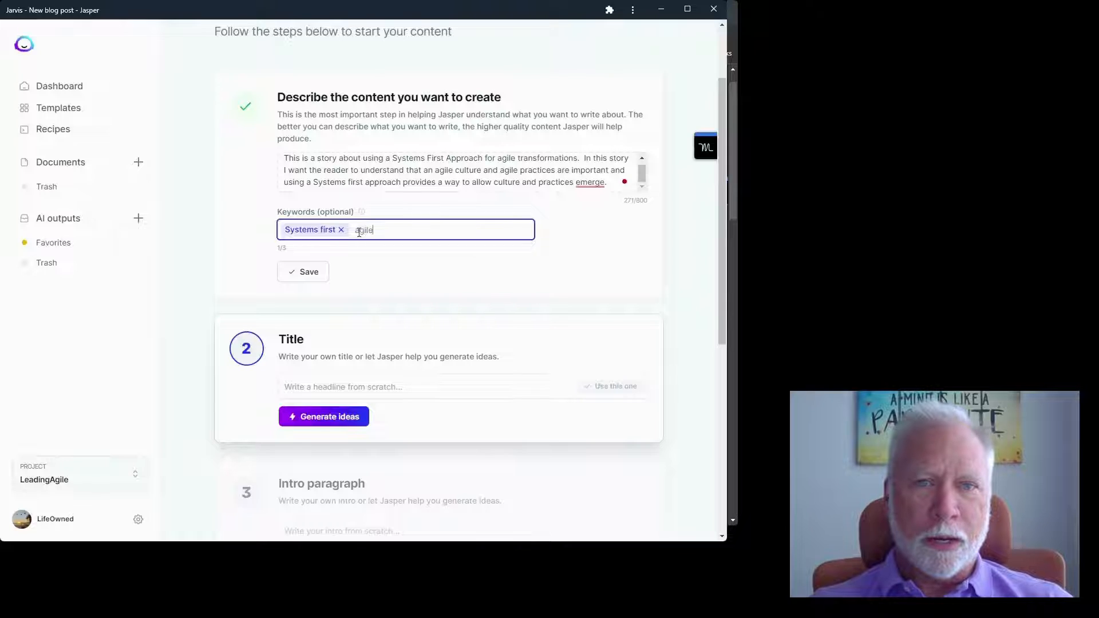
text( tran)
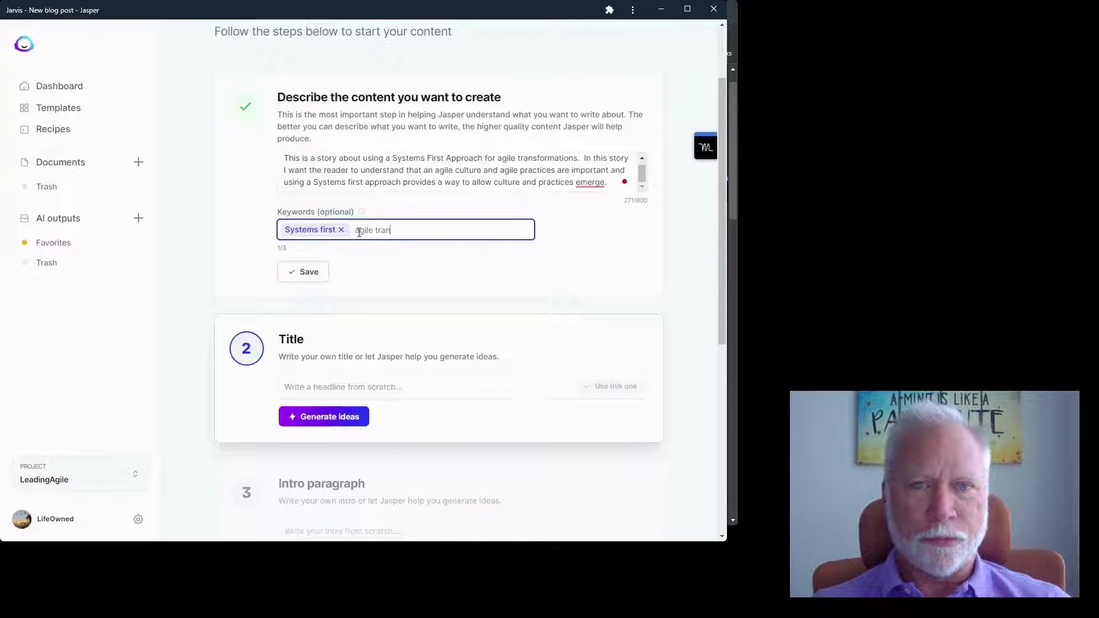
text(sformat)
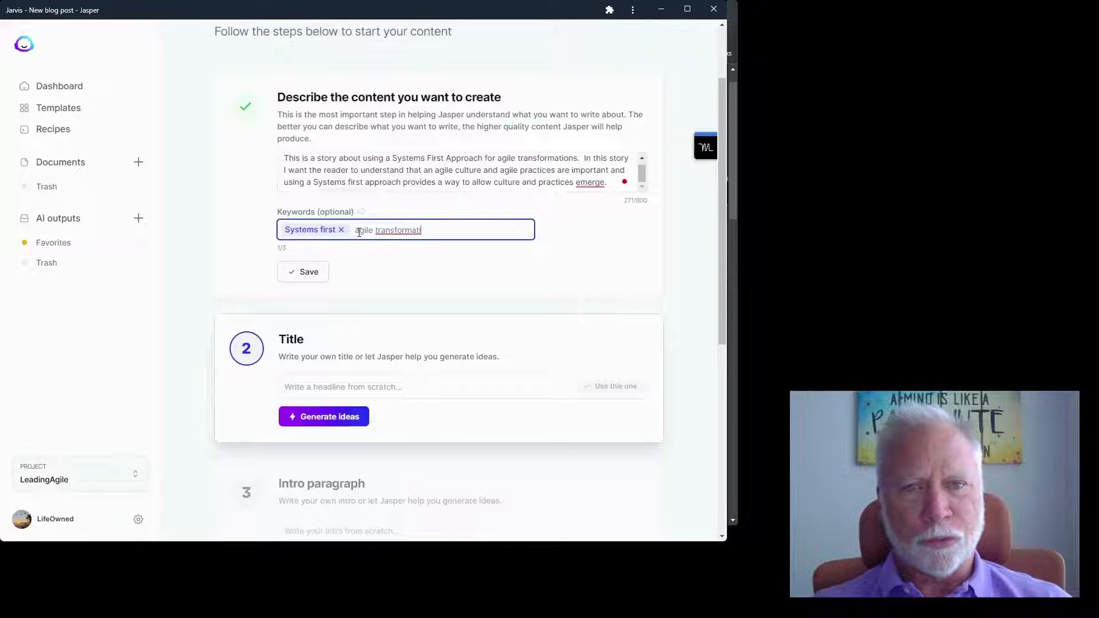
text(i)
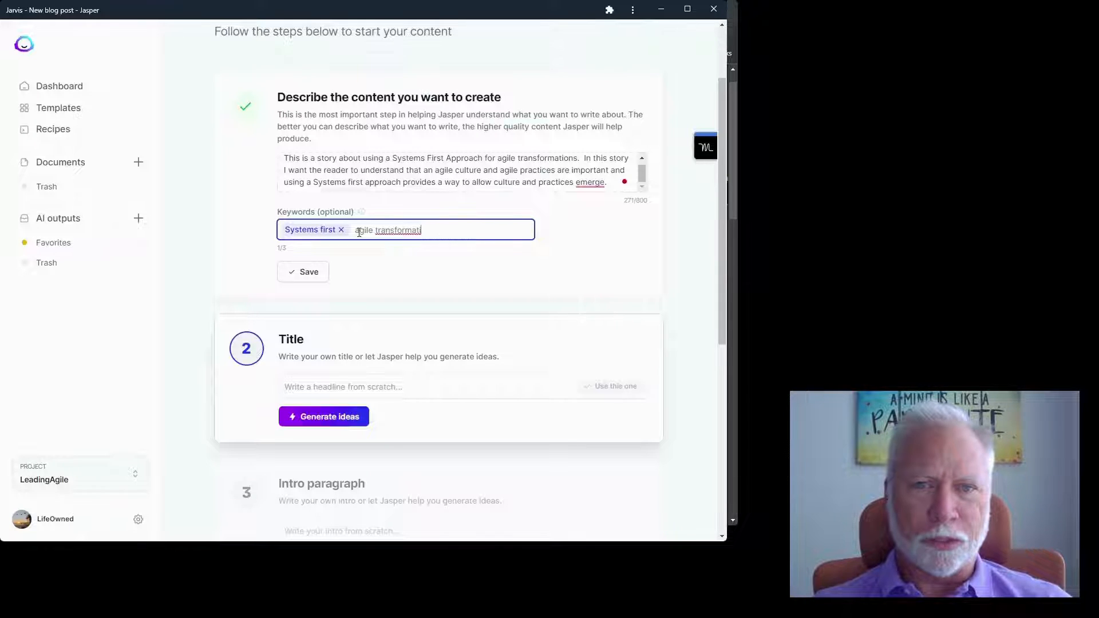
text(on define)
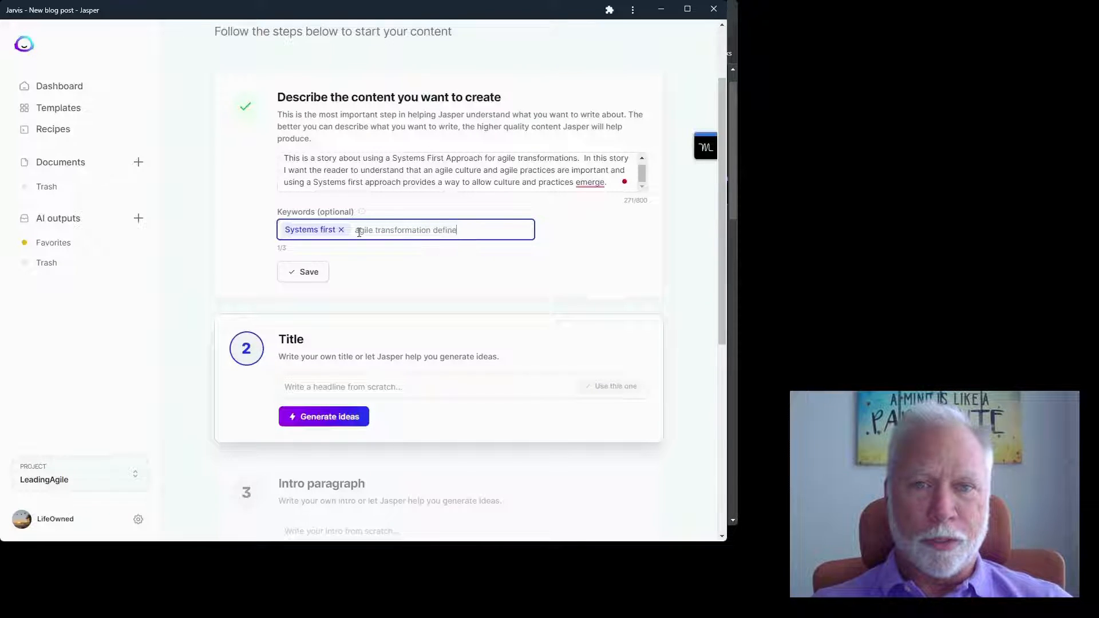
text(d)
key(Return)
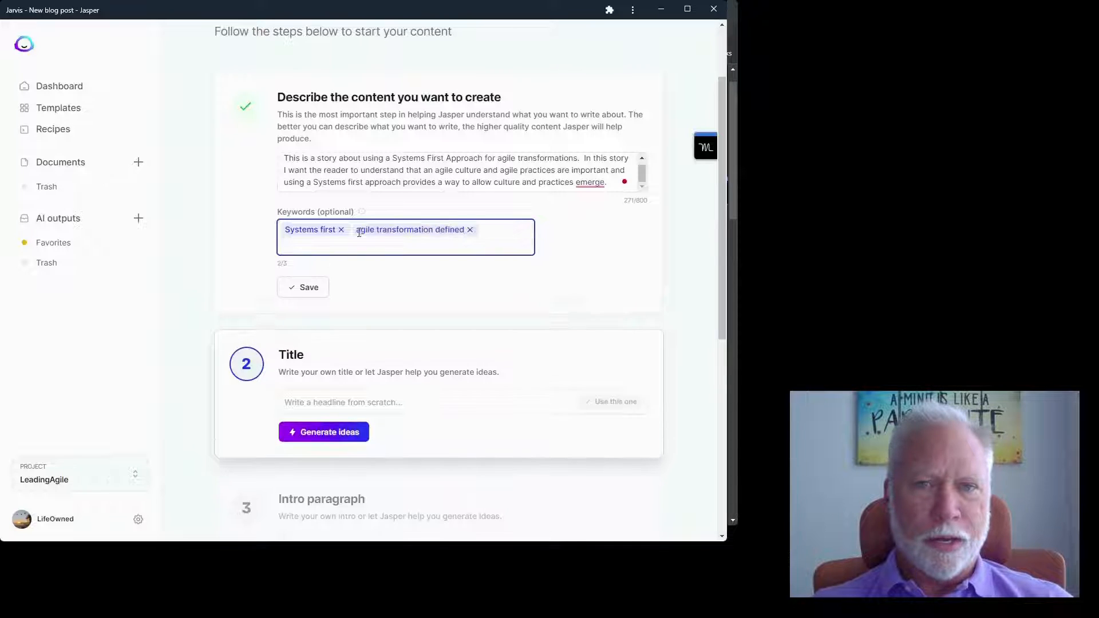
key(BackSpace)
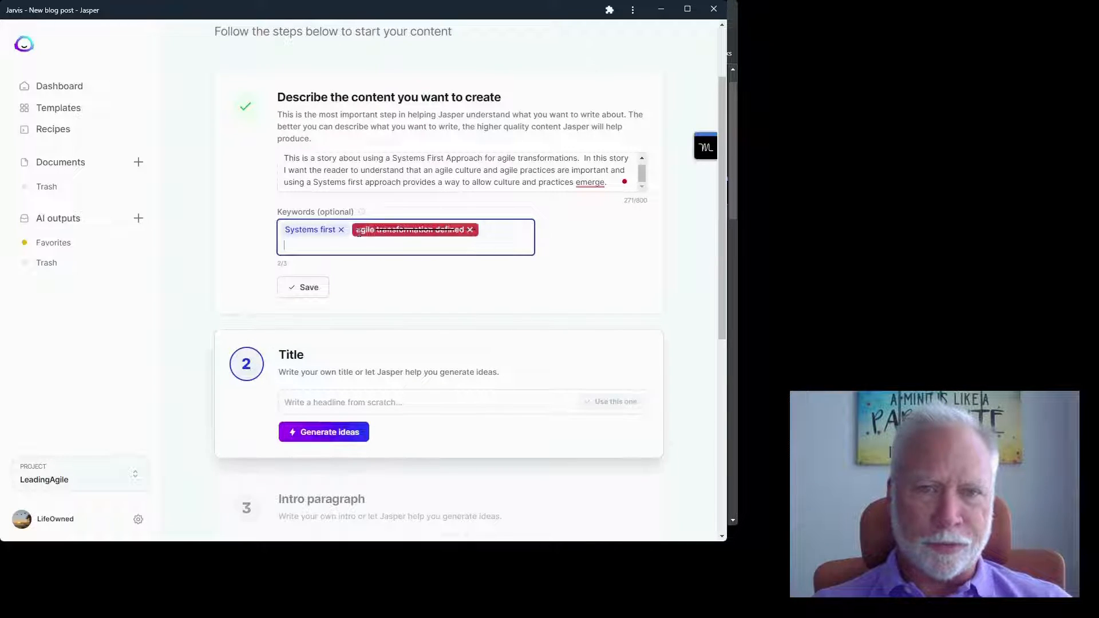
key(BackSpace)
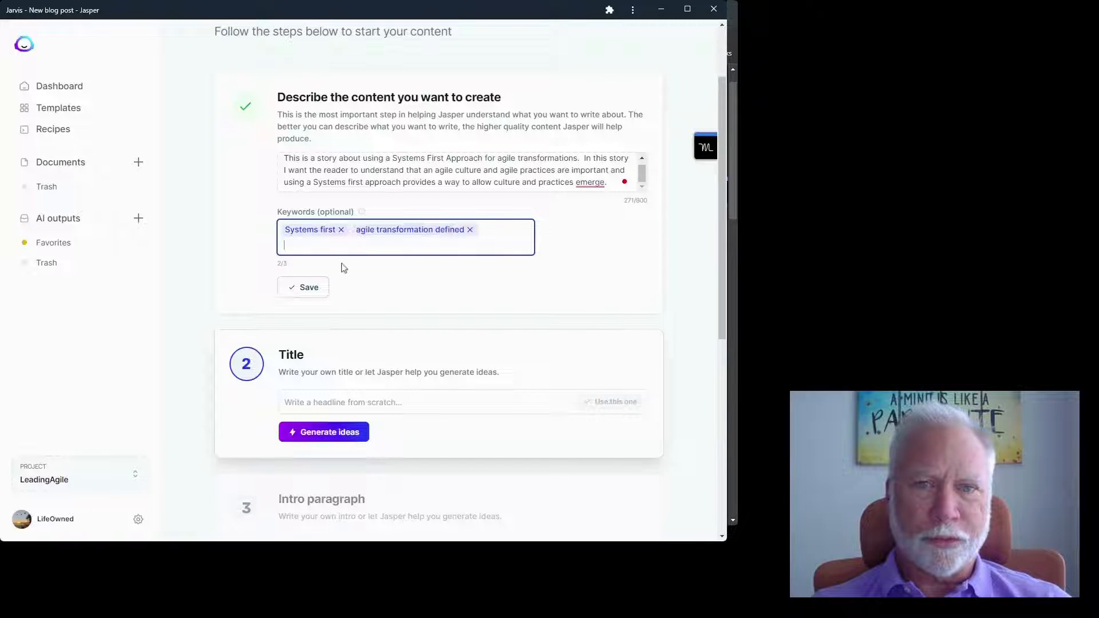
click(310, 288)
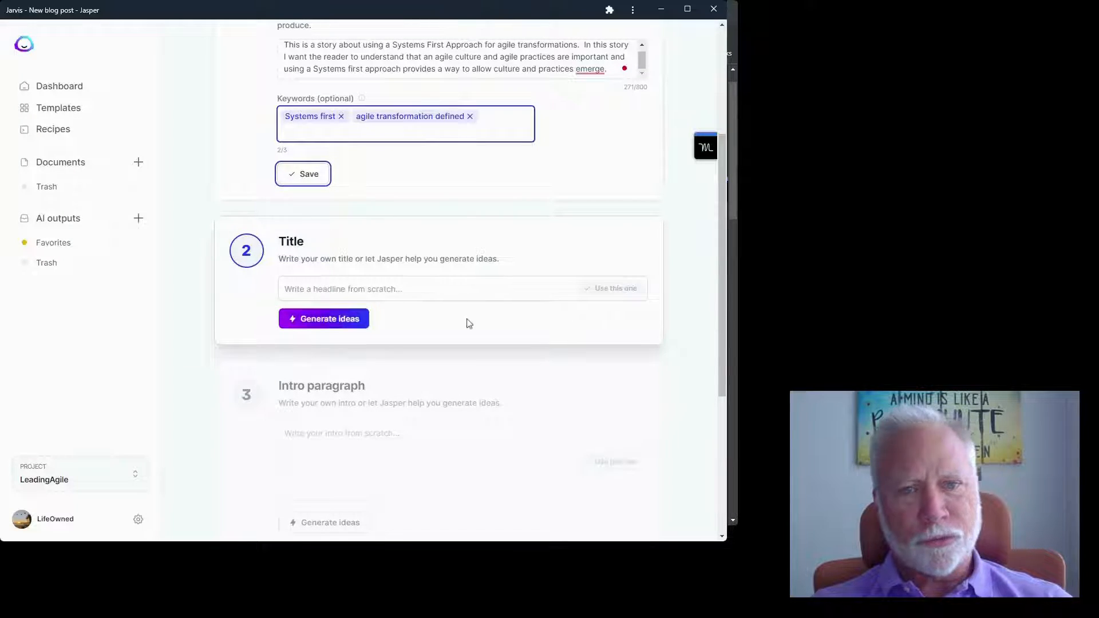
- Generate title ideas and adopt the fourth one, 'Systems First Approach for Agile Transformations: How to Allow Culture and…'
click(326, 319)
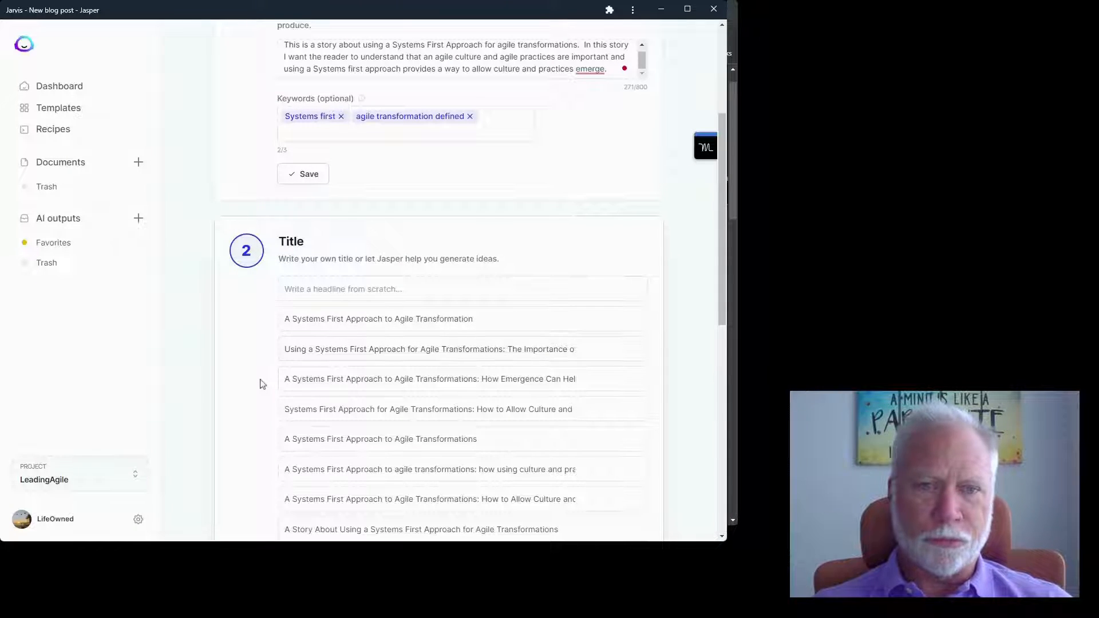
scroll(260, 384, down, 1)
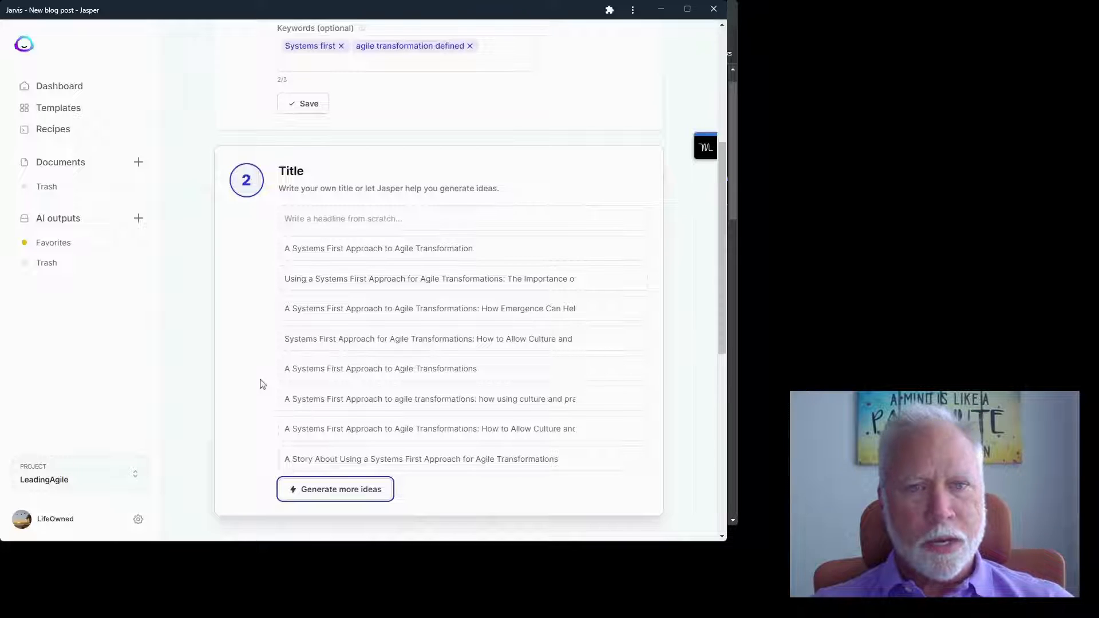
mouse_move(478, 336)
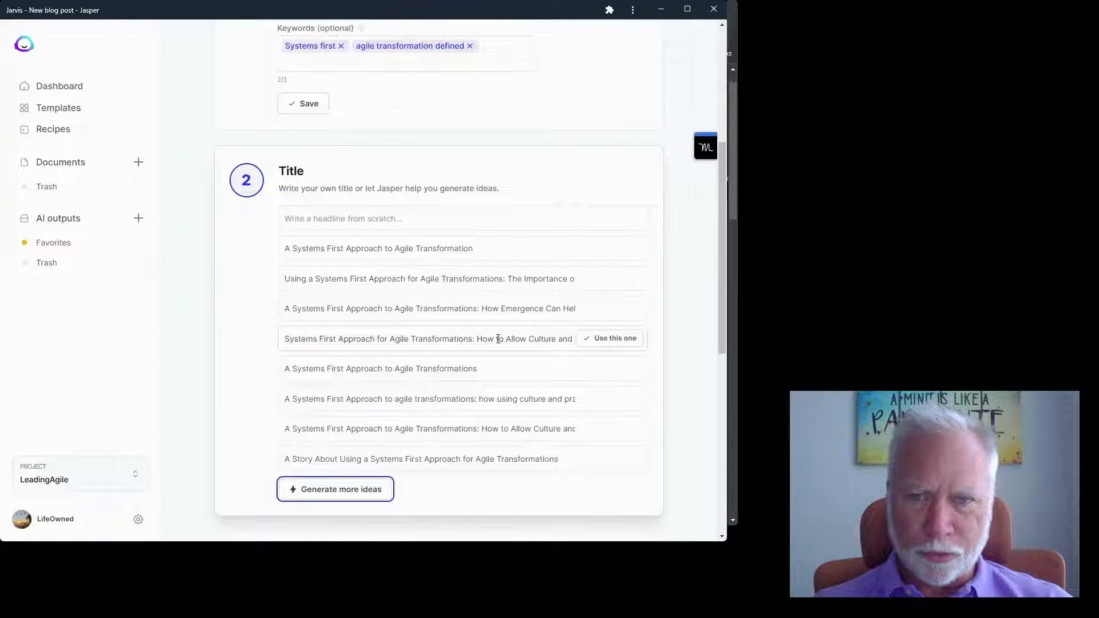
click(500, 339)
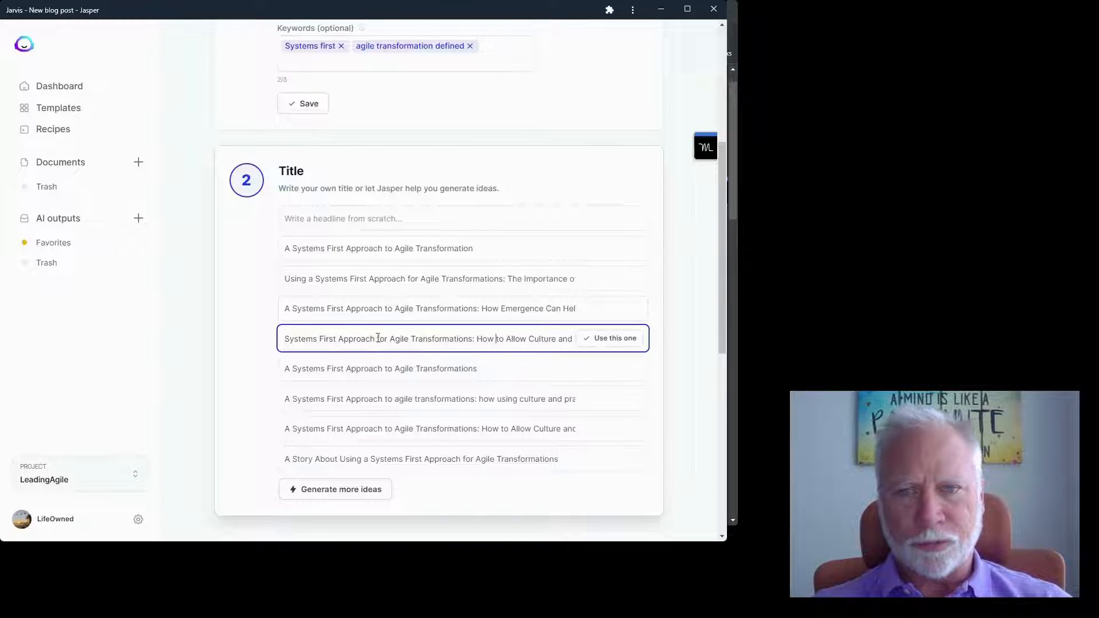
click(610, 340)
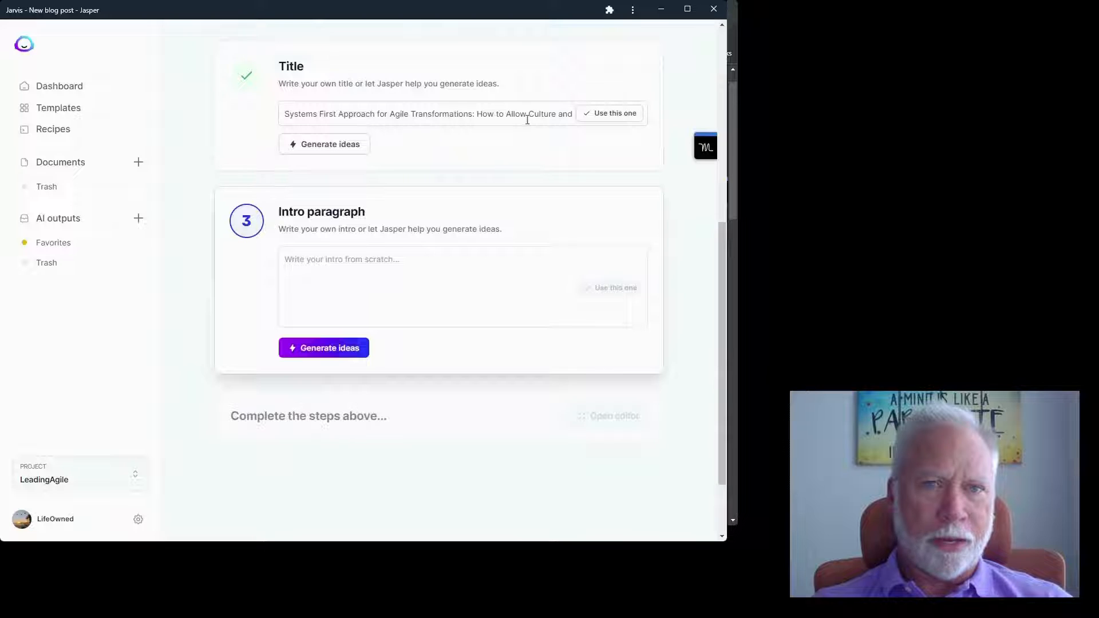
- Append 'Practices Emerge' to the title and adopt the third intro suggestion on widespread agile transformation discussion
click(571, 113)
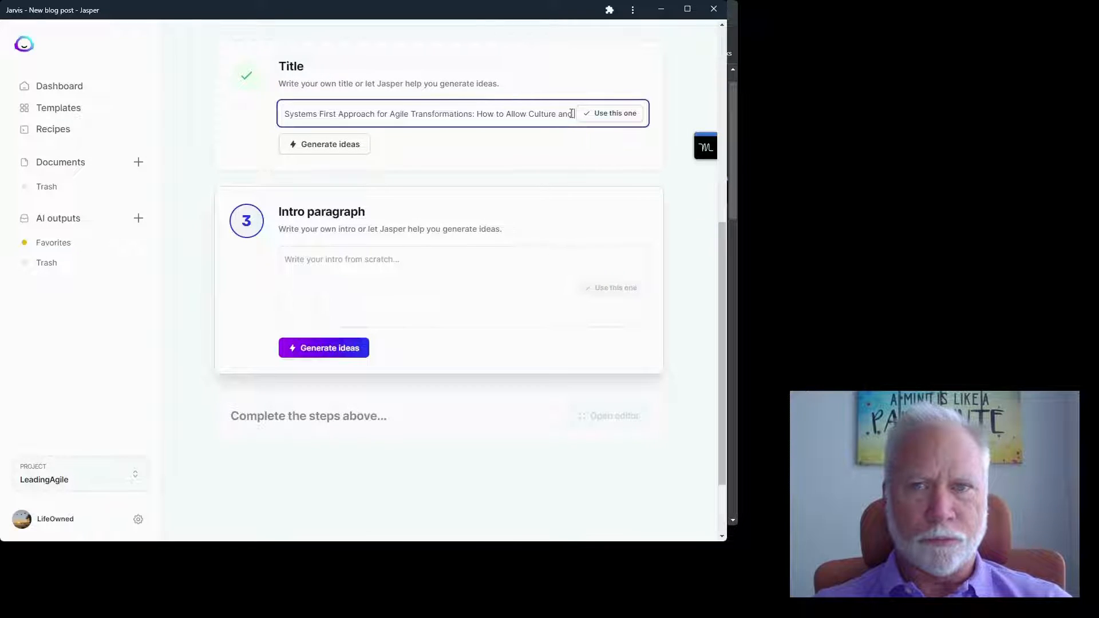
text(Practices Emerge)
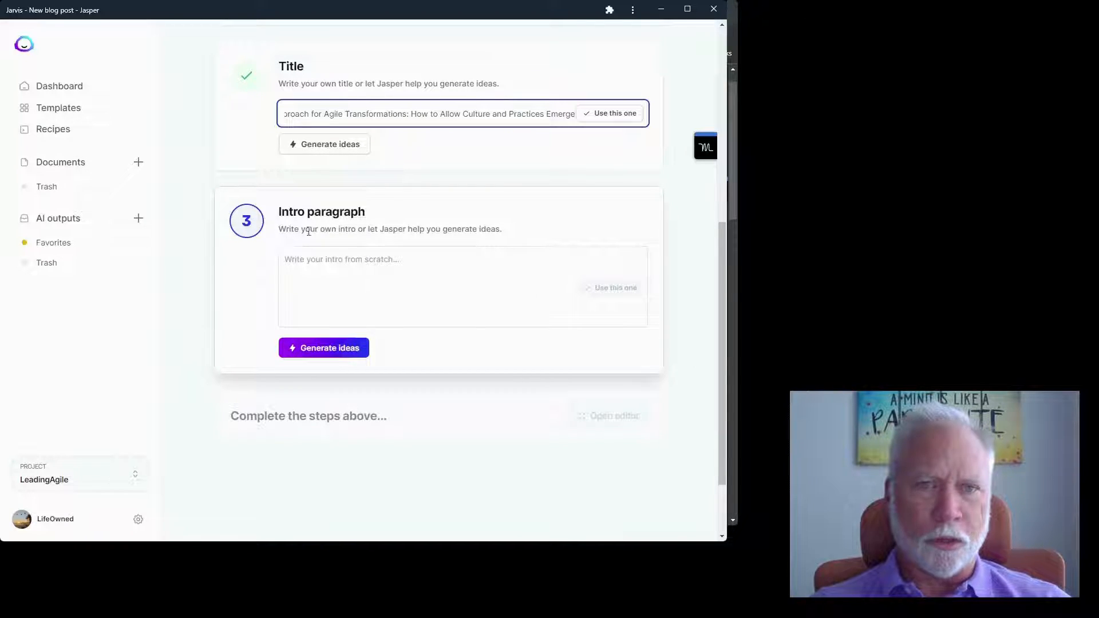
click(366, 308)
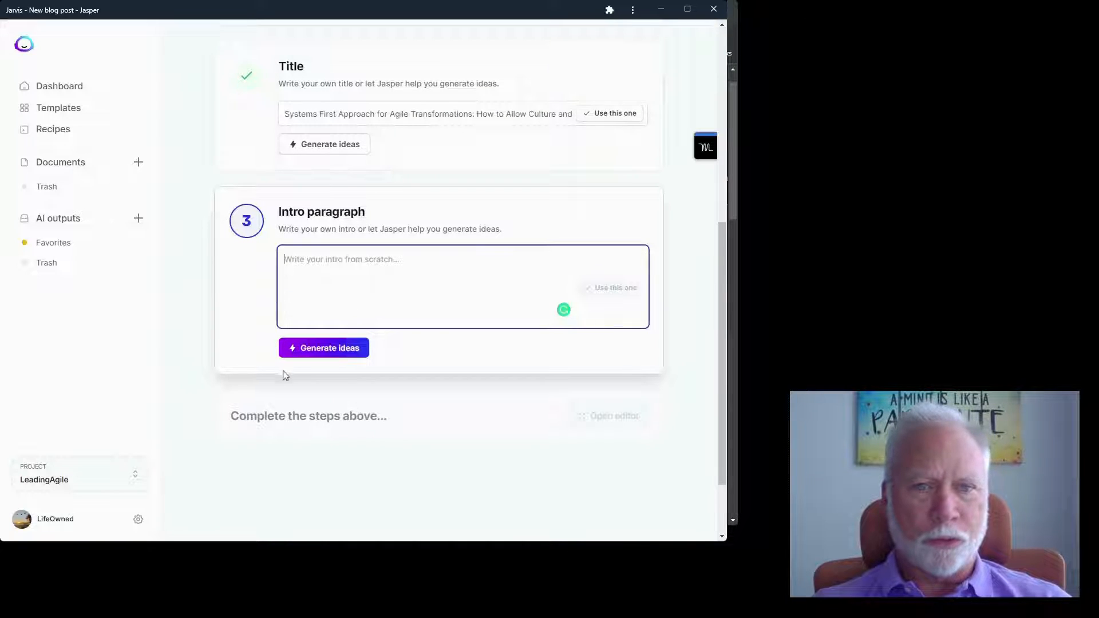
click(343, 354)
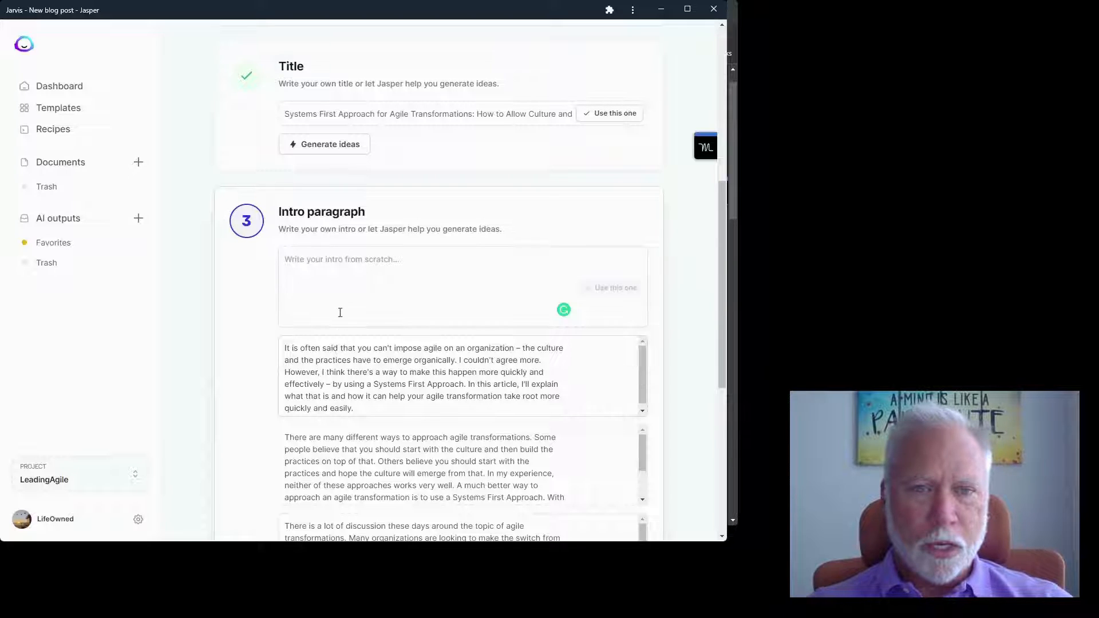
scroll(340, 313, down, 1)
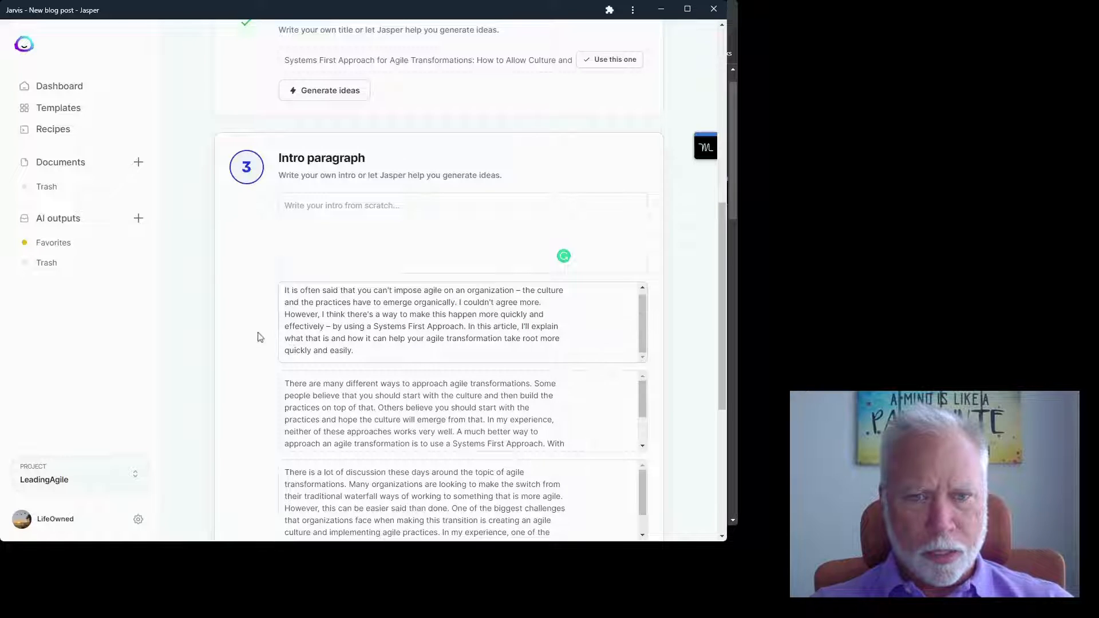
scroll(259, 336, down, 3)
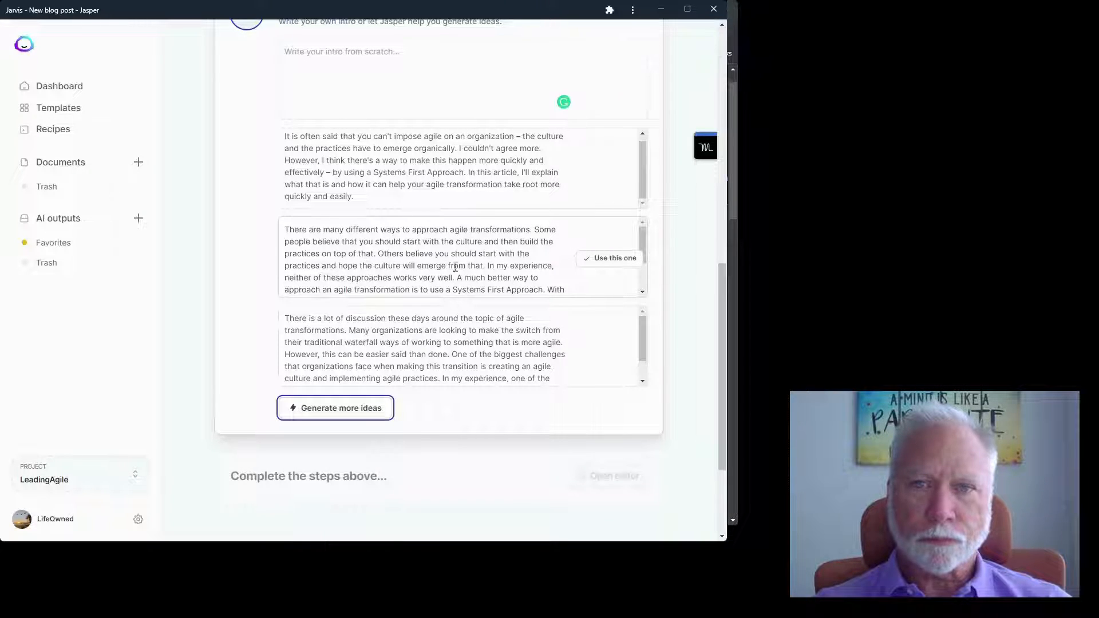
scroll(460, 267, down, 1)
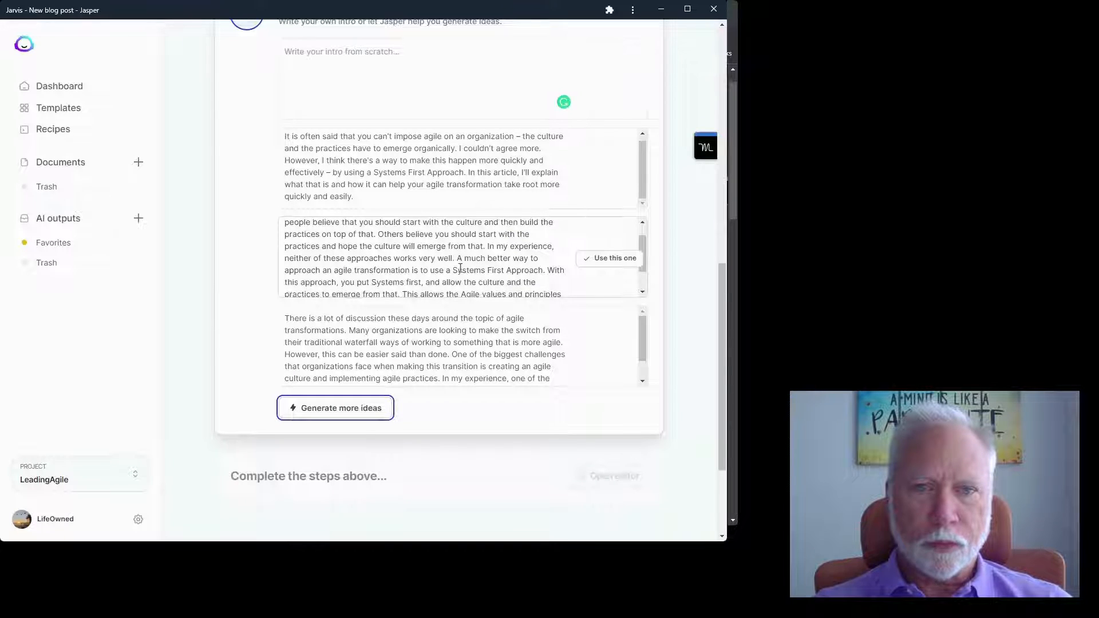
scroll(460, 268, down, 1)
scroll(322, 353, down, 1)
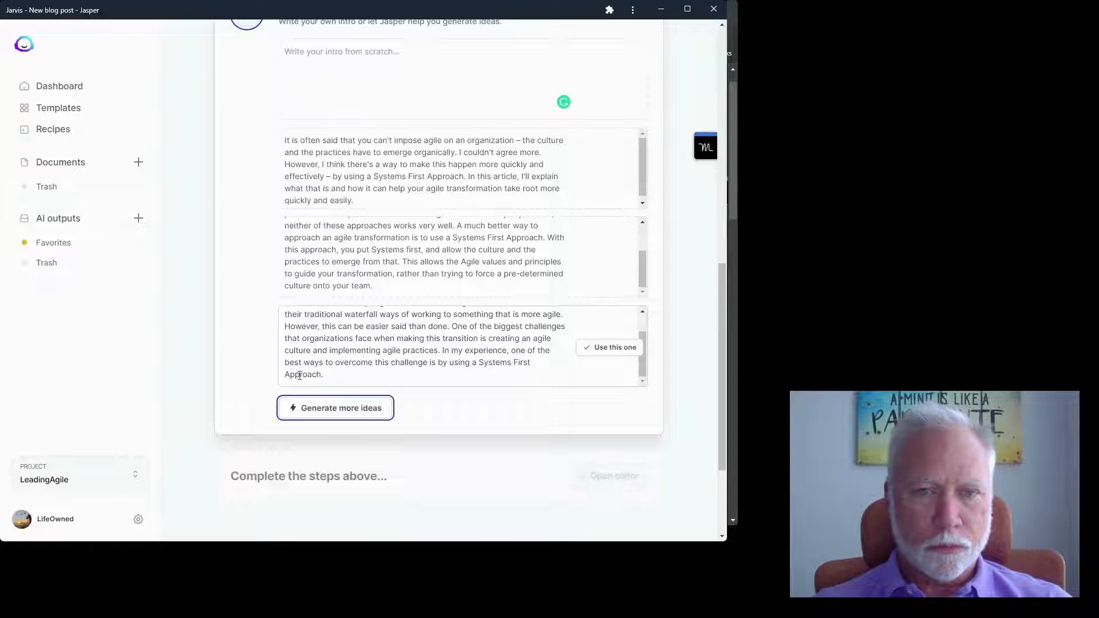
click(608, 349)
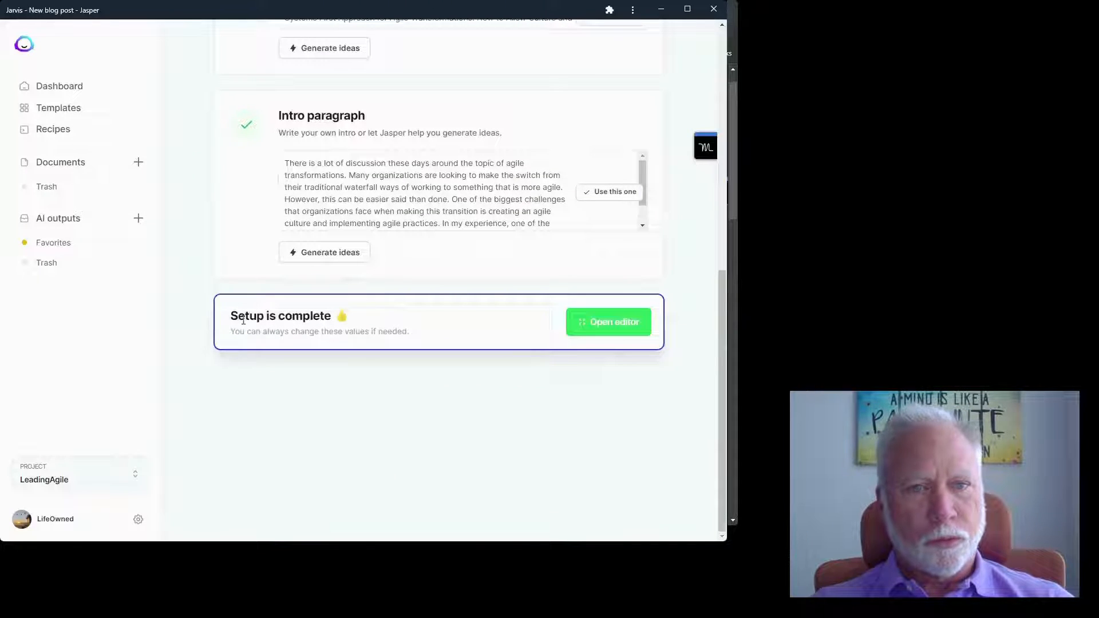
- In the document editor, add the question 'What is a systems first approach?' below the intro
click(609, 324)
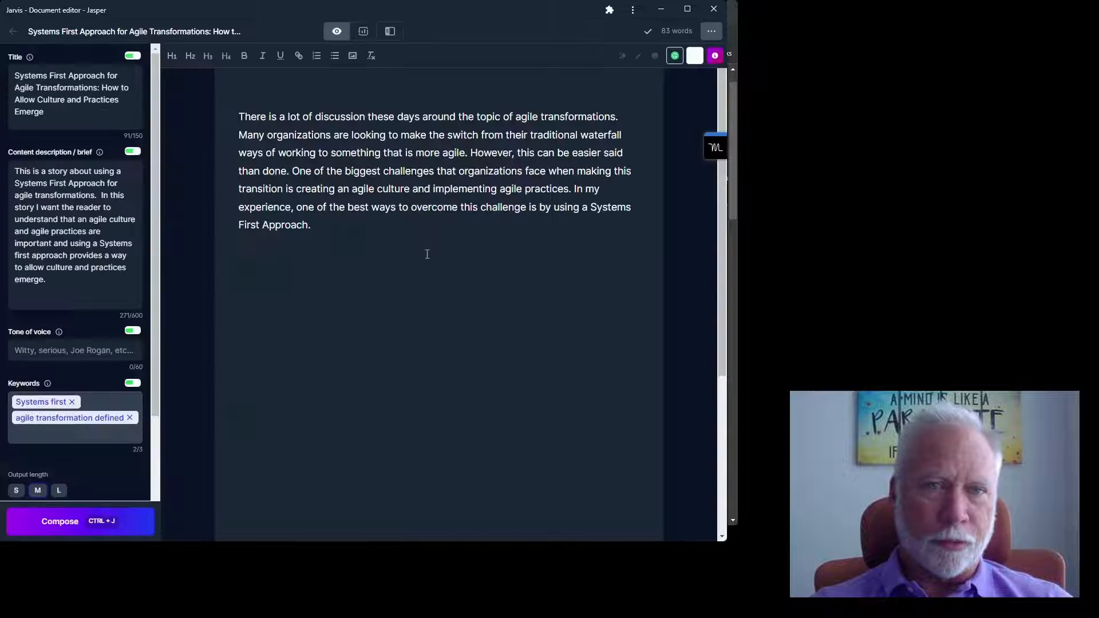
click(383, 225)
key(Return)
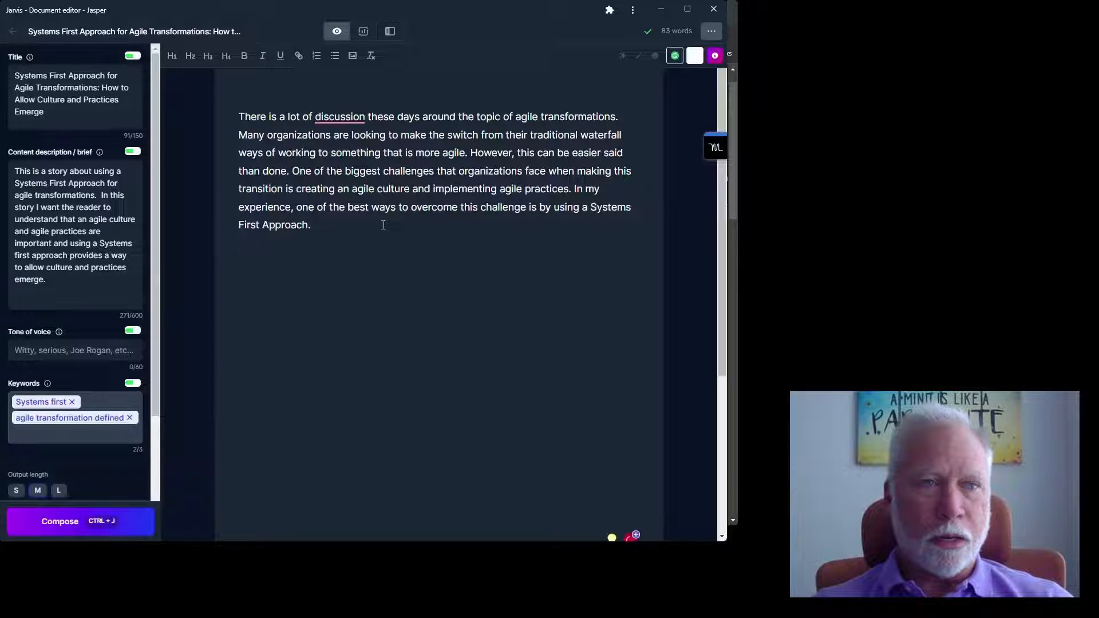
text(What is a )
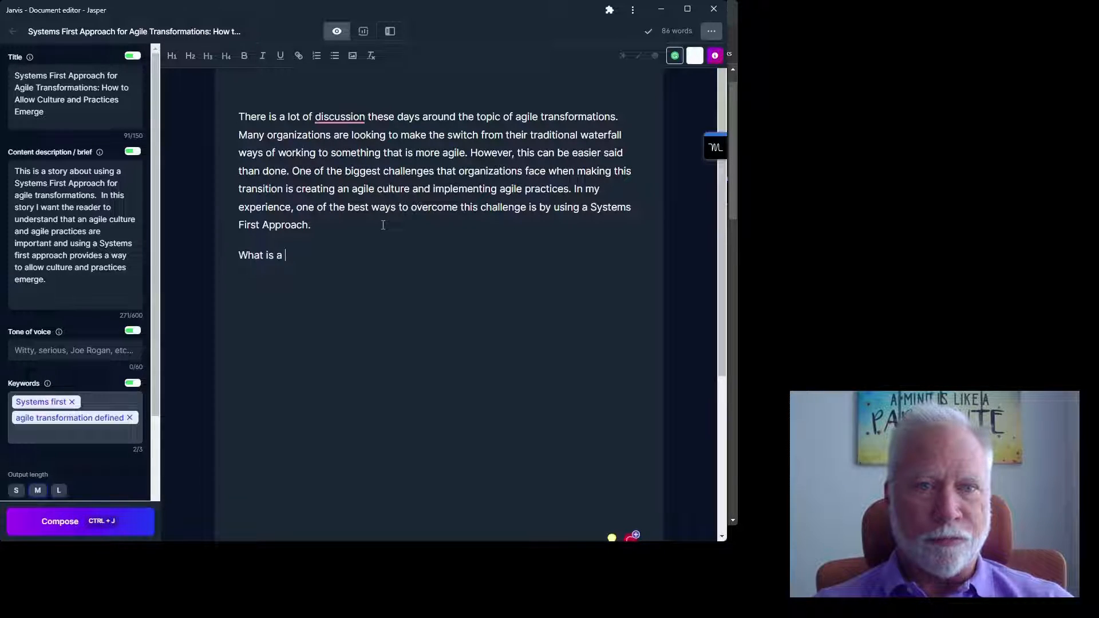
text(systems first)
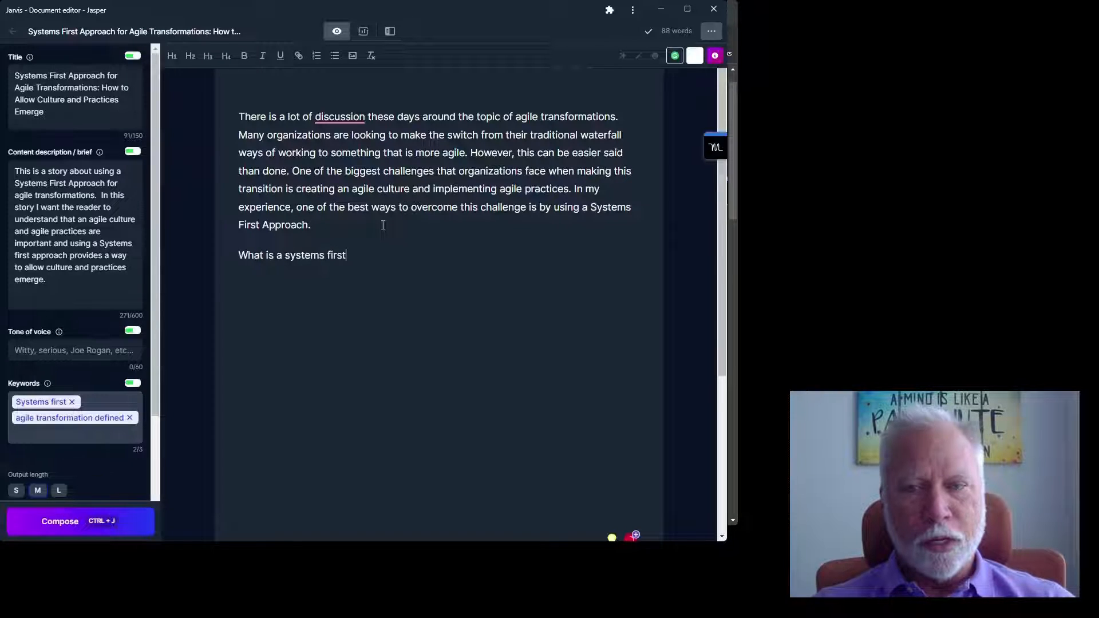
text( approa)
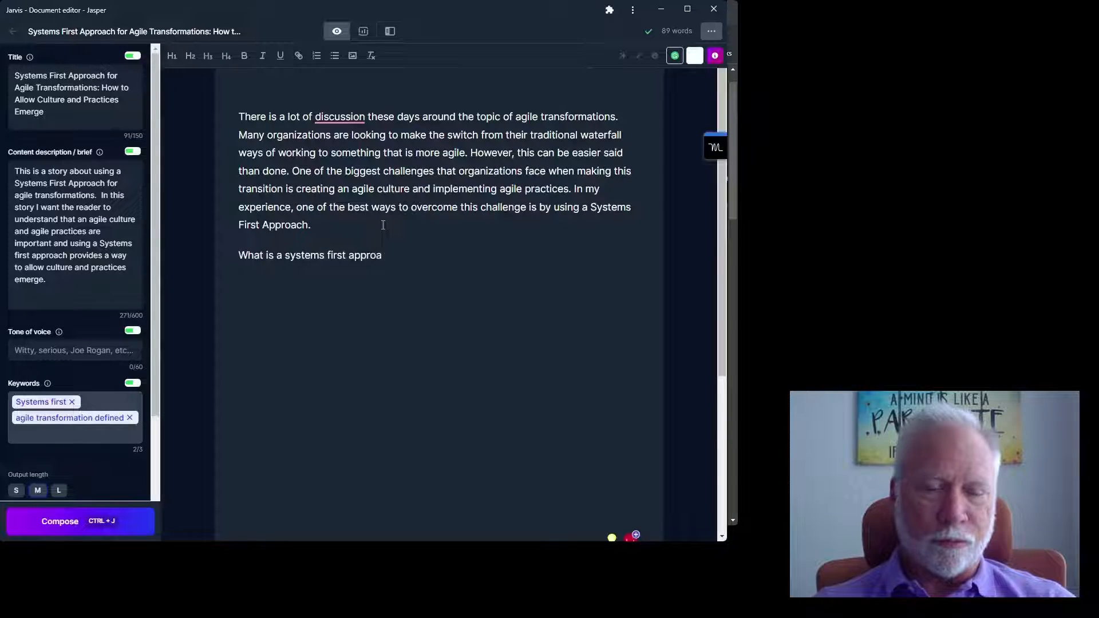
text(ch)
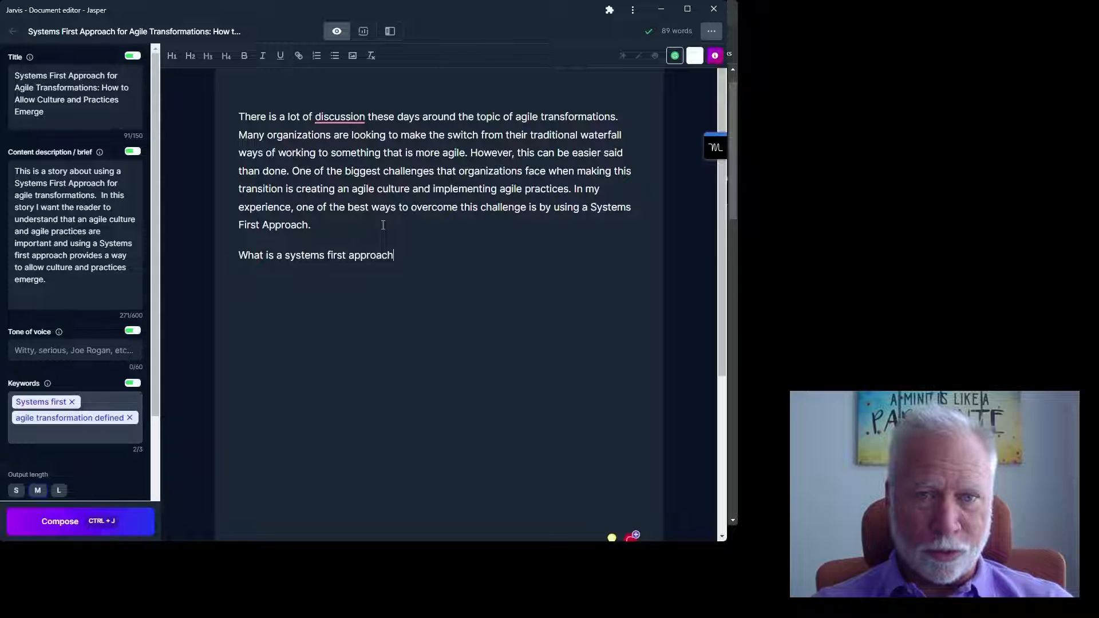
text(?)
key(Return)
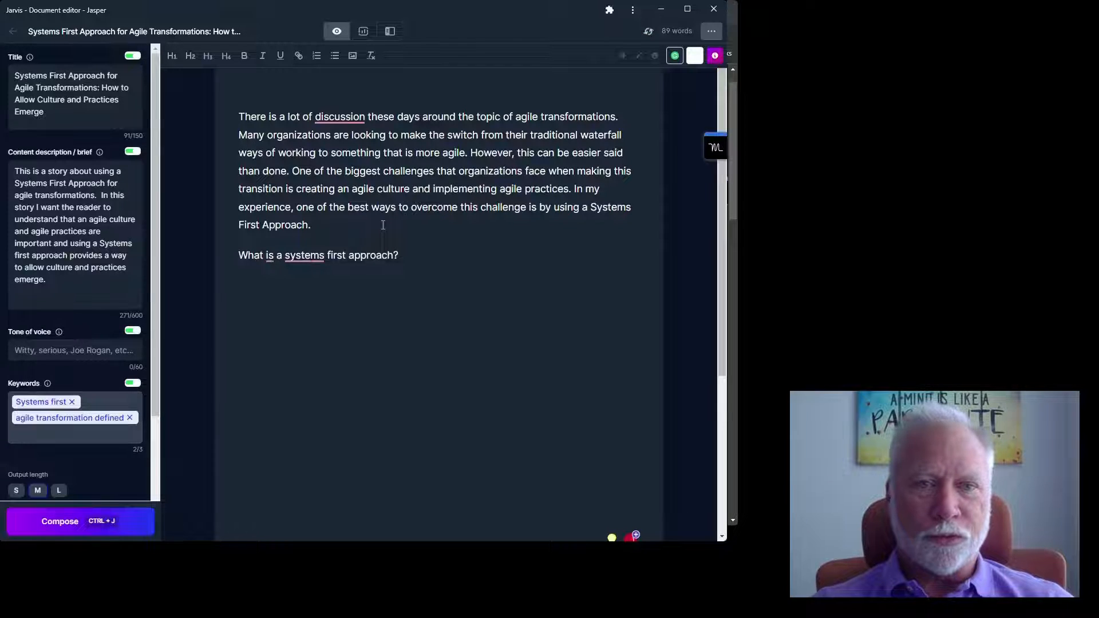
- Add the next line 'What is an example of a systems approach?', fixing the 'sysem' typo
text(What are s)
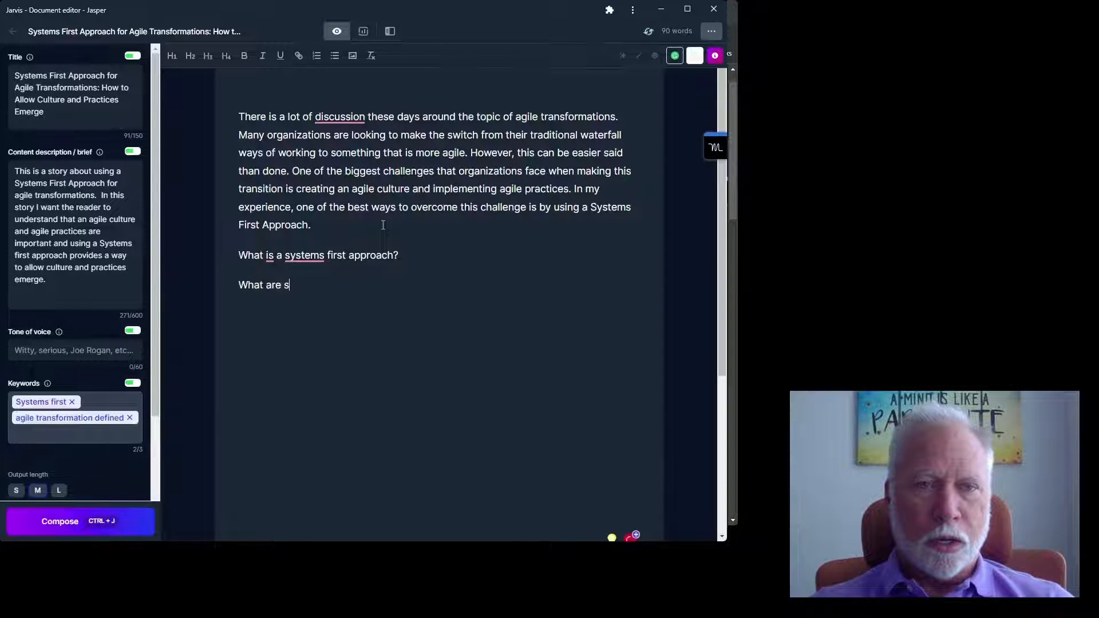
text(ome)
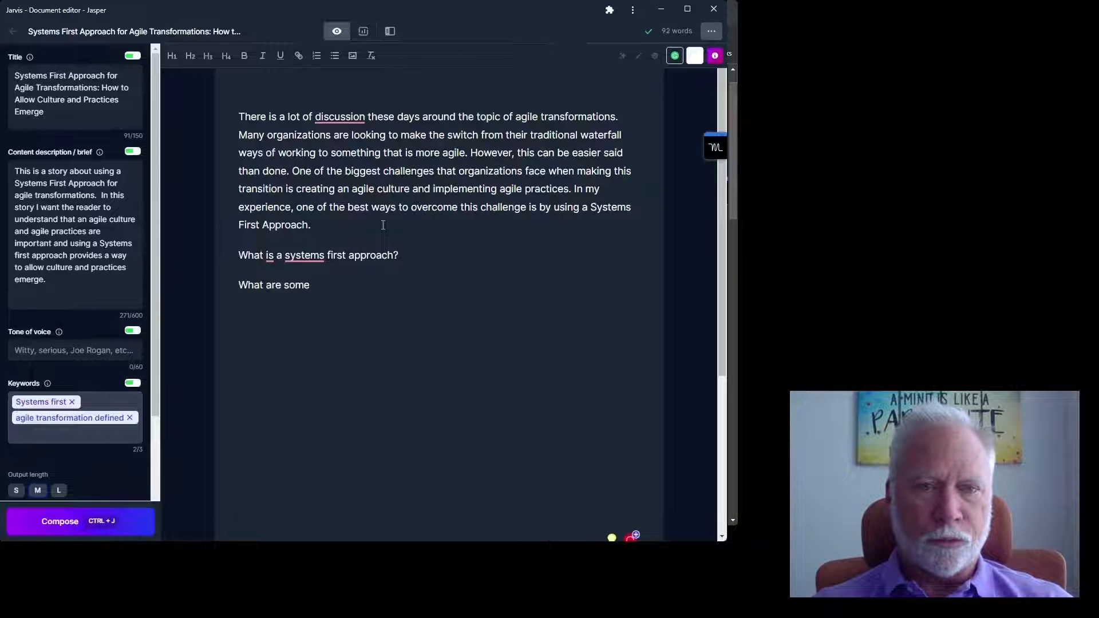
key(ctrl+BackSpace)
key(ctrl+BackSpace)
text(is)
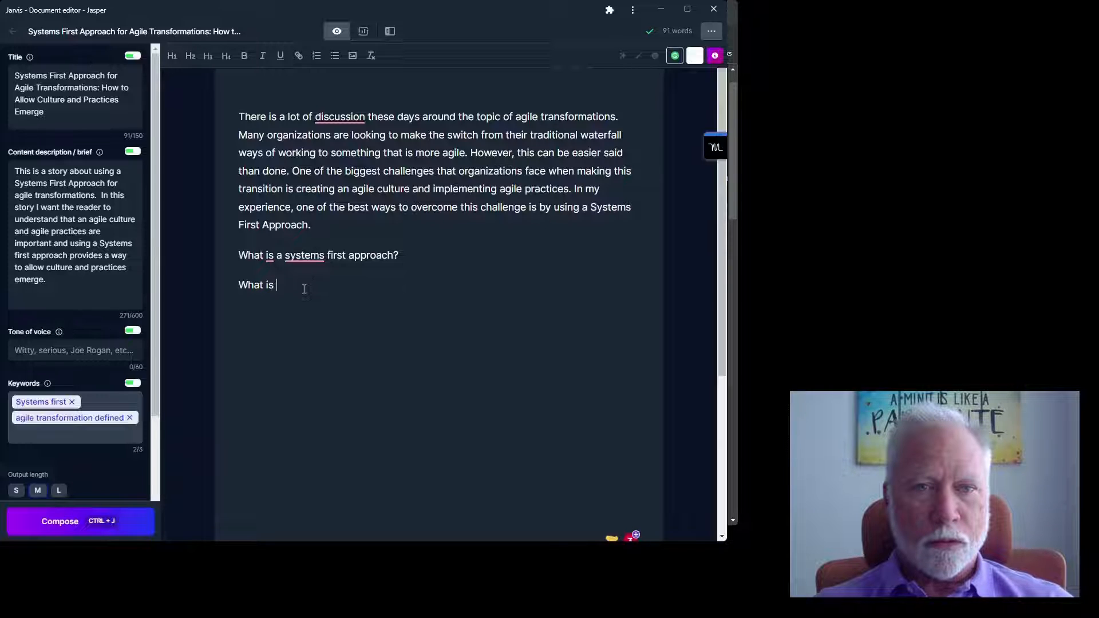
text(an )
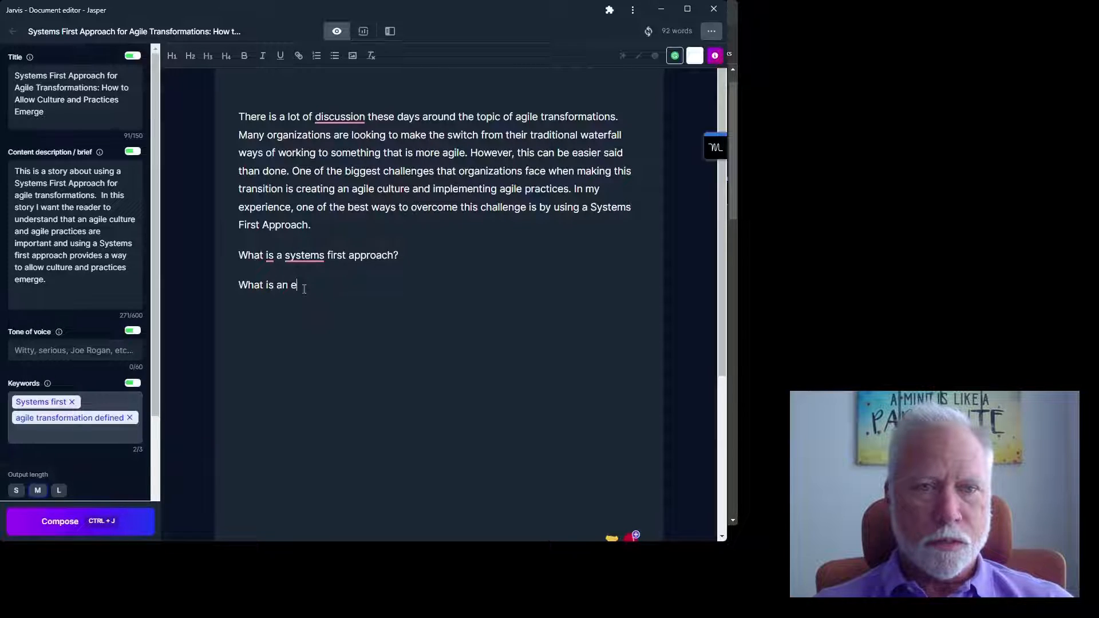
text(example )
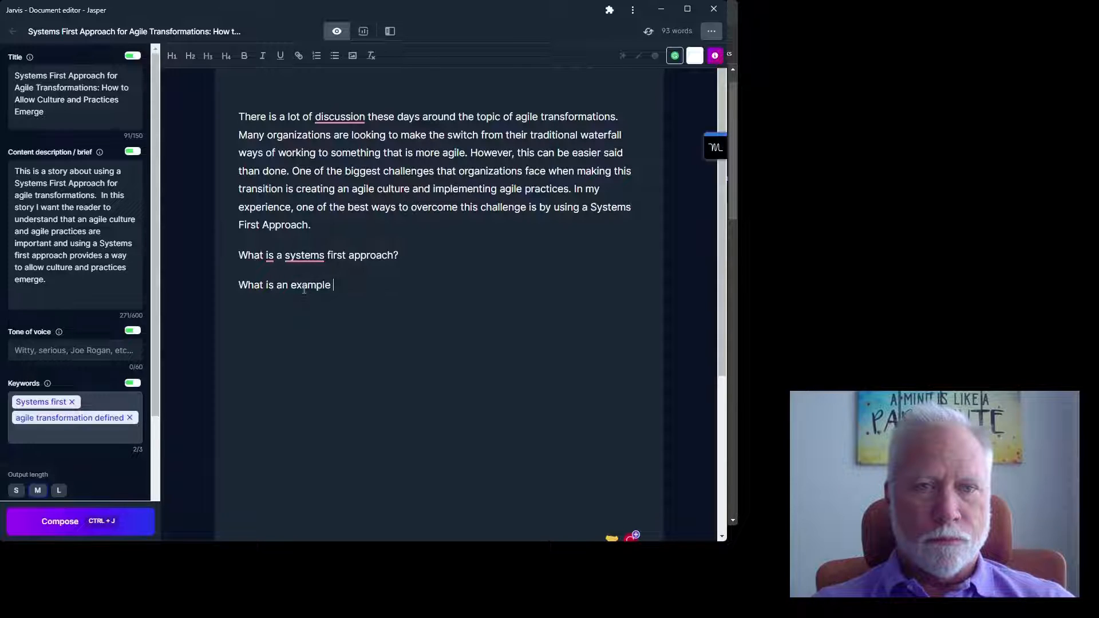
text(of )
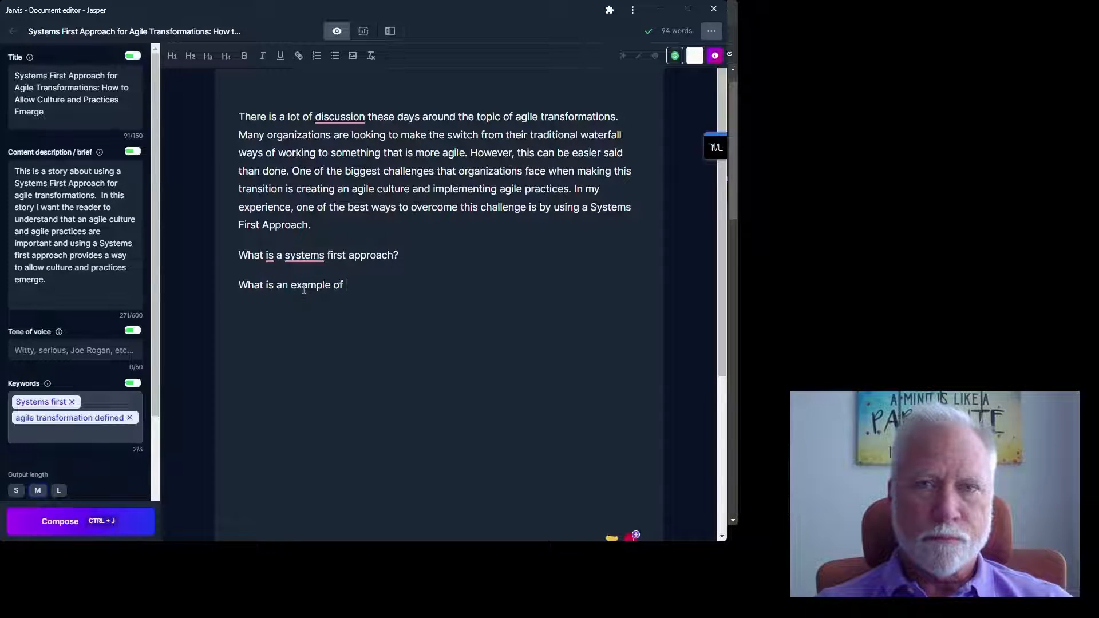
text(a sysem)
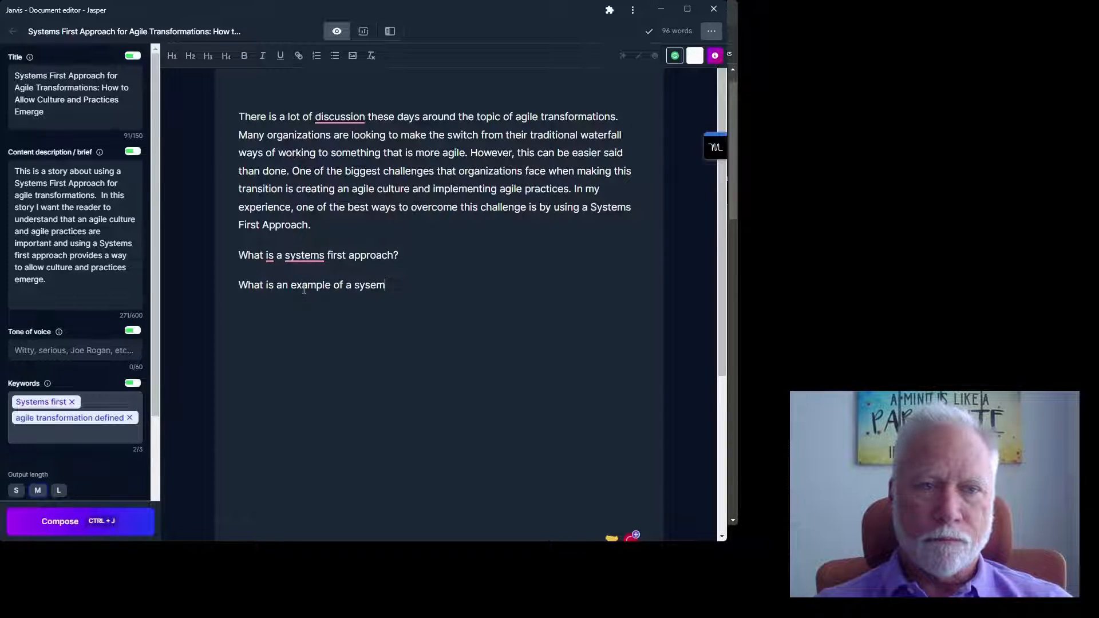
key(BackSpace)
key(BackSpace)
text(tems )
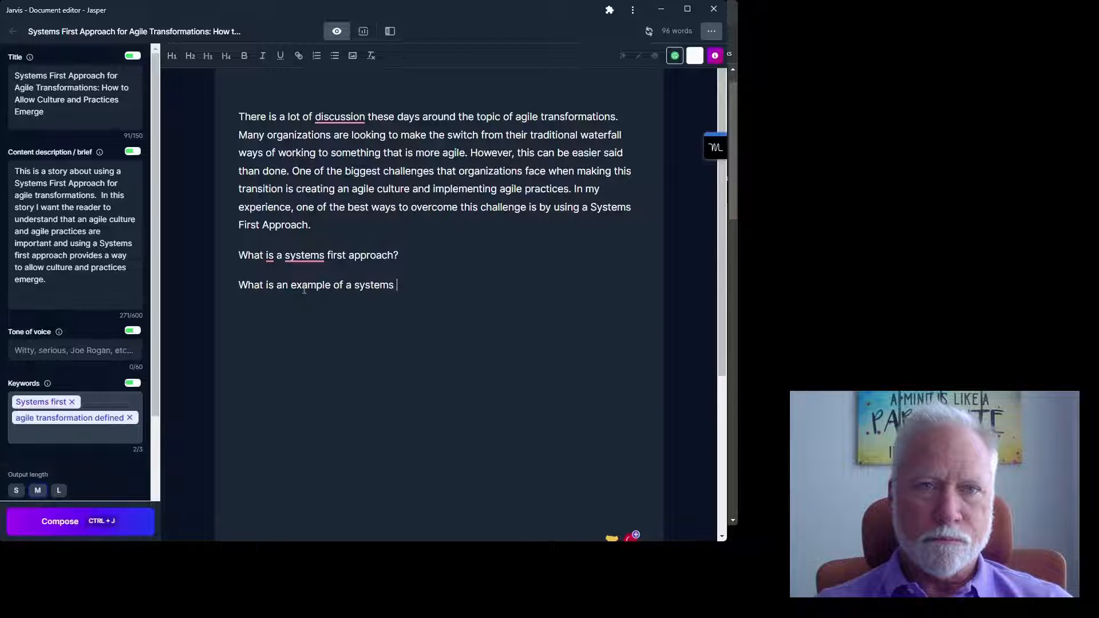
text(approach)
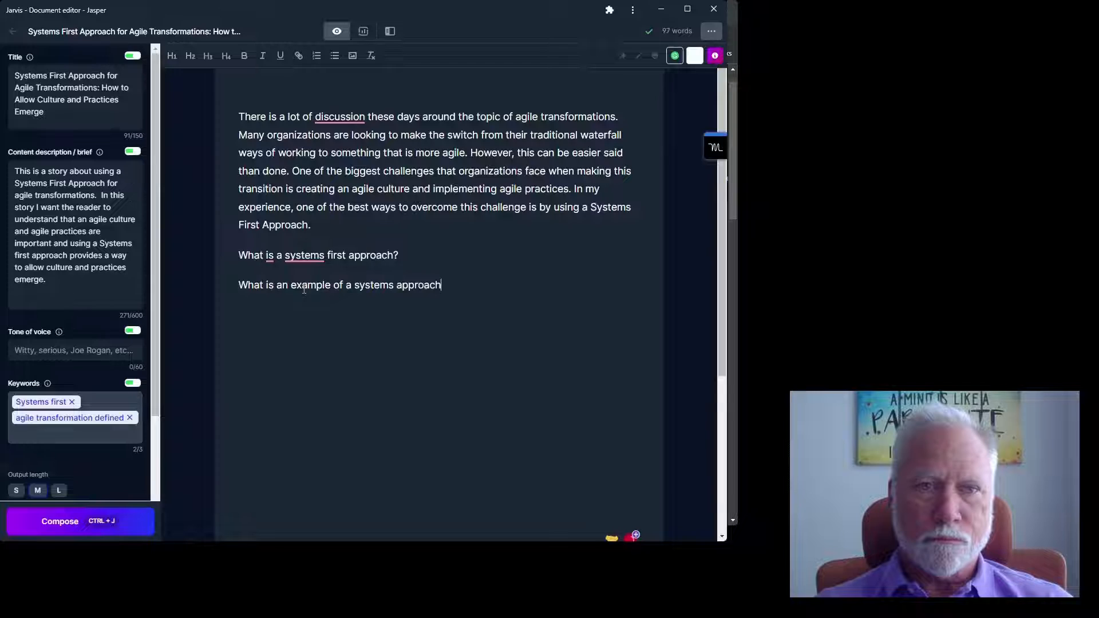
text(?)
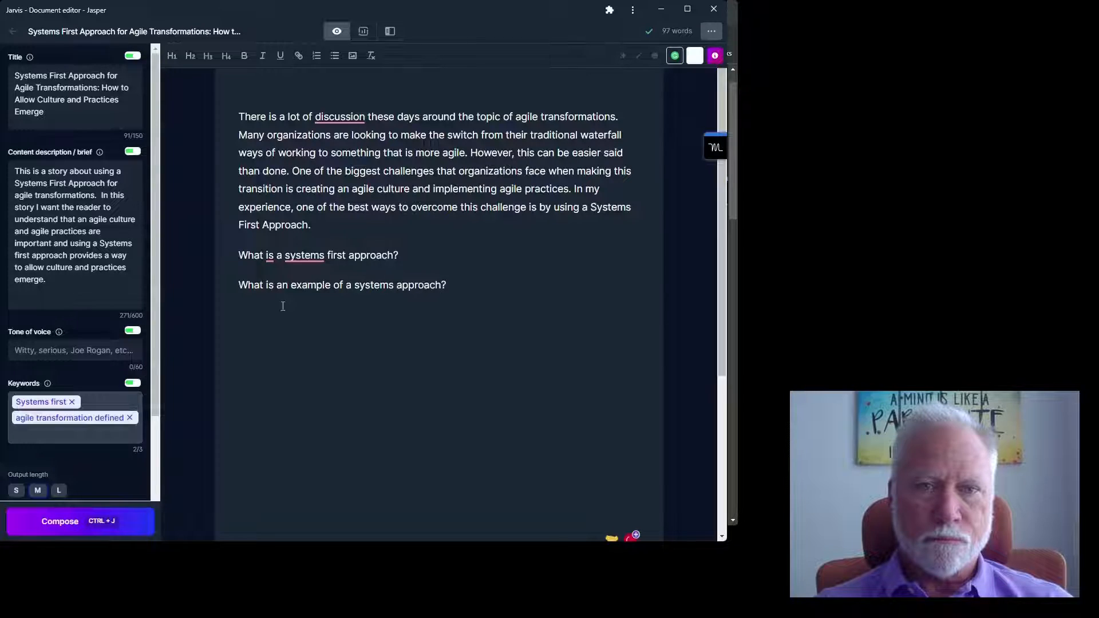
- Enter 'Professional, Informative' as the post's tone of voice
click(57, 352)
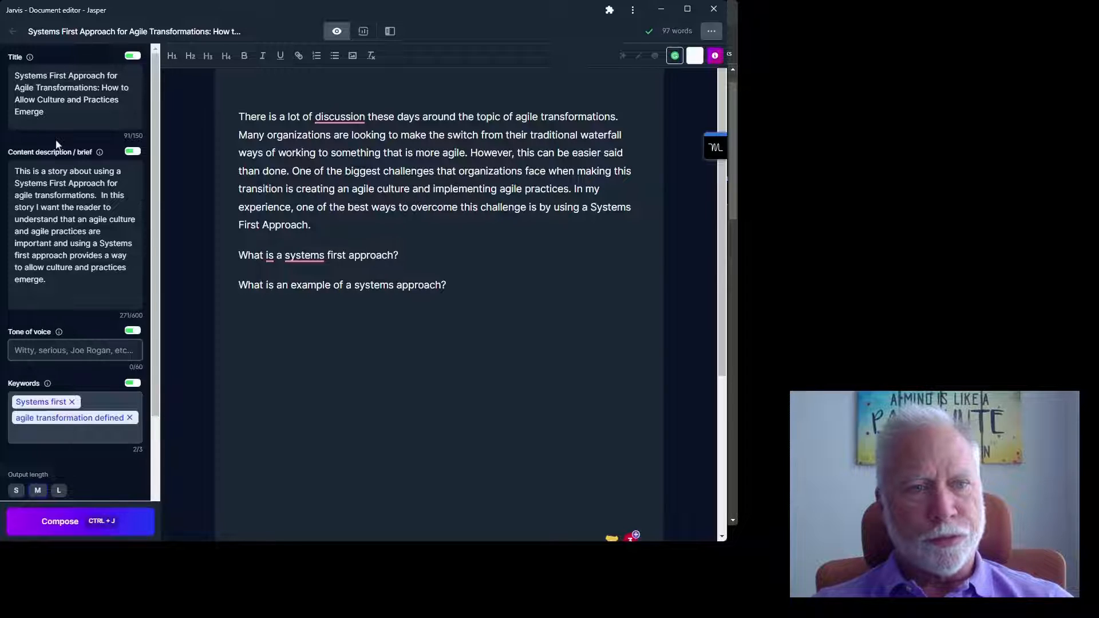
text(Pro)
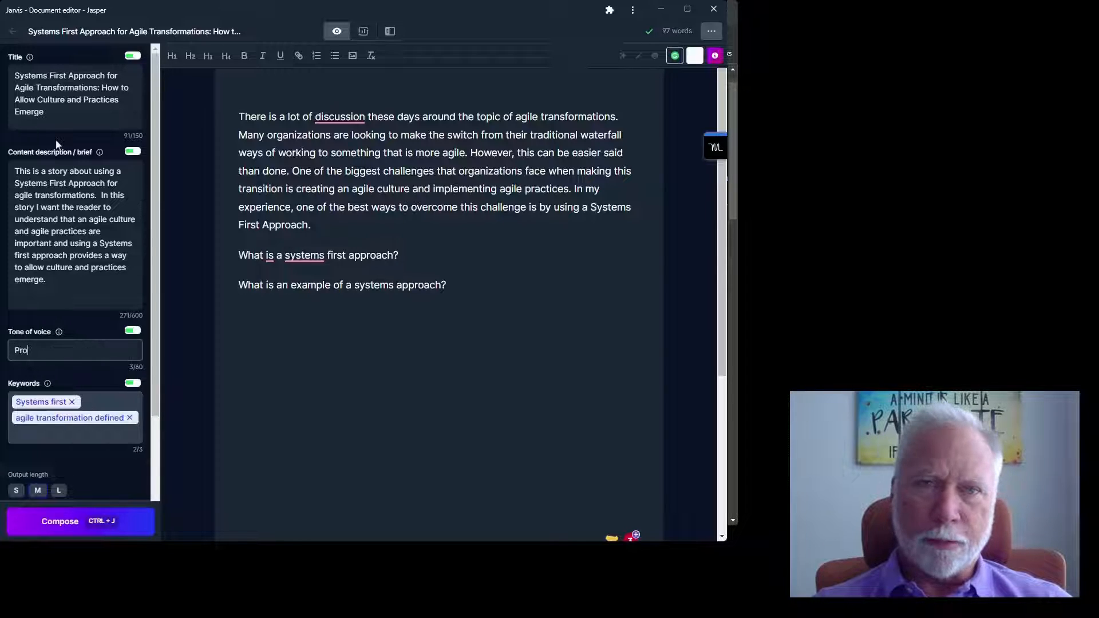
text(fessional)
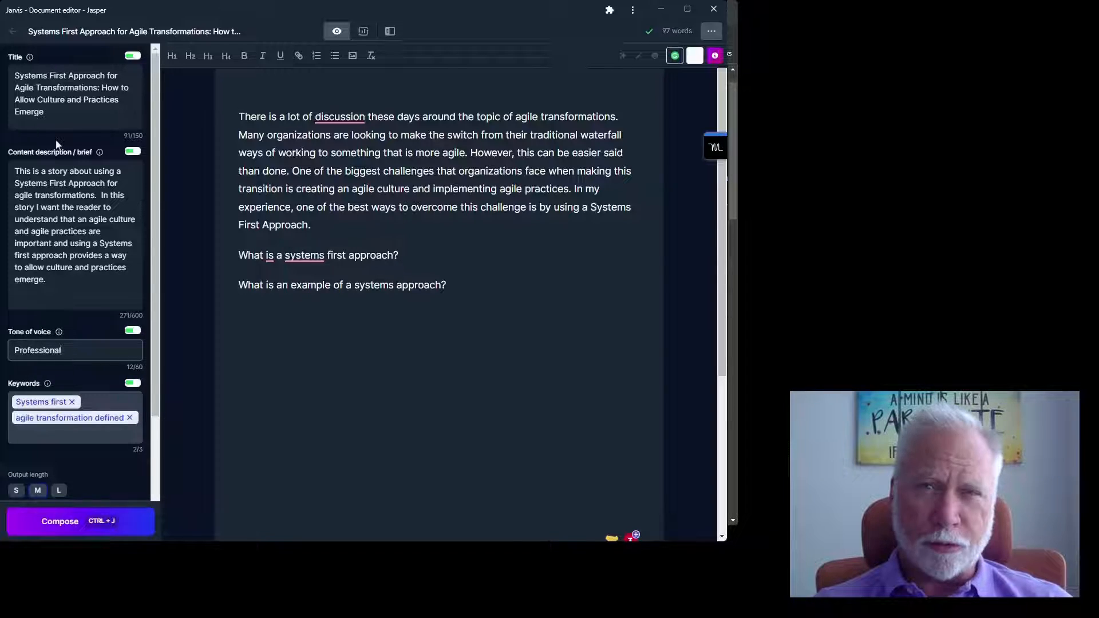
text(, Informati)
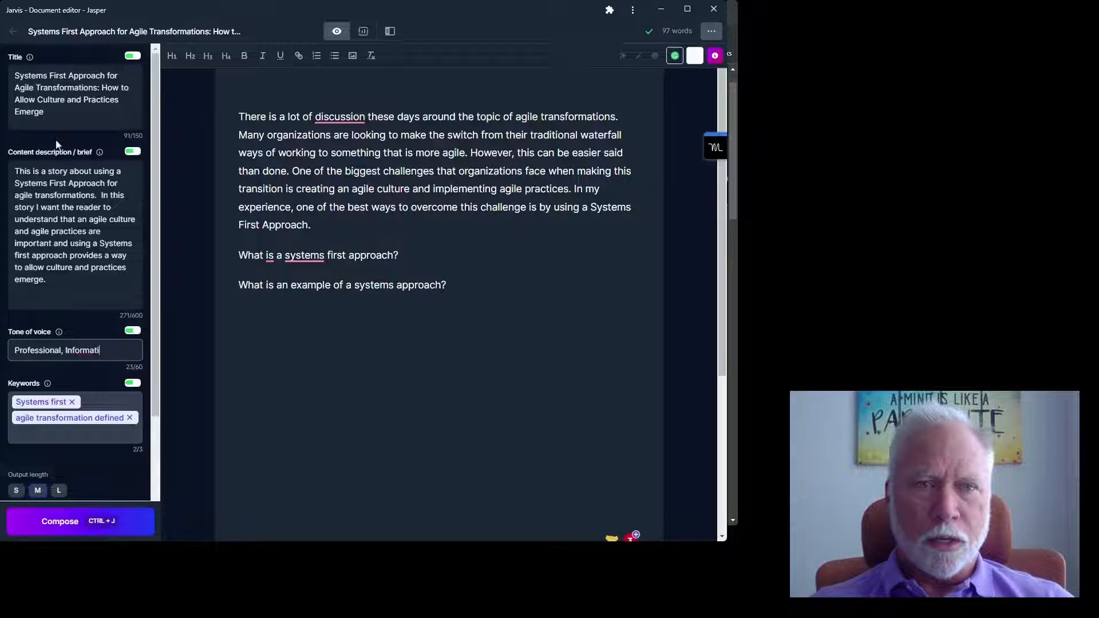
text(ve)
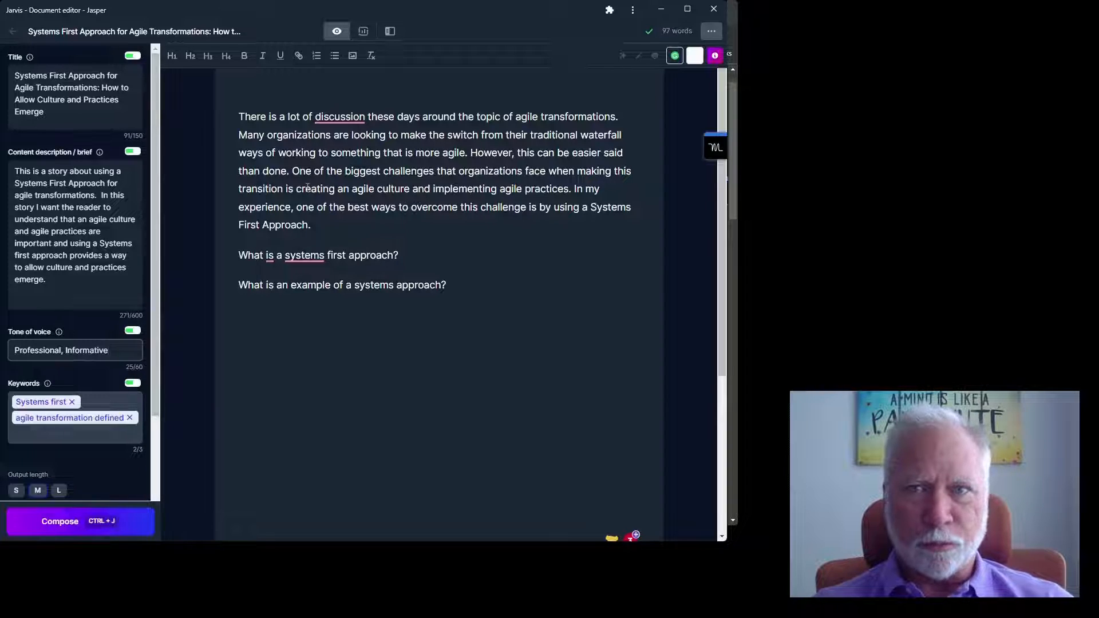
click(484, 255)
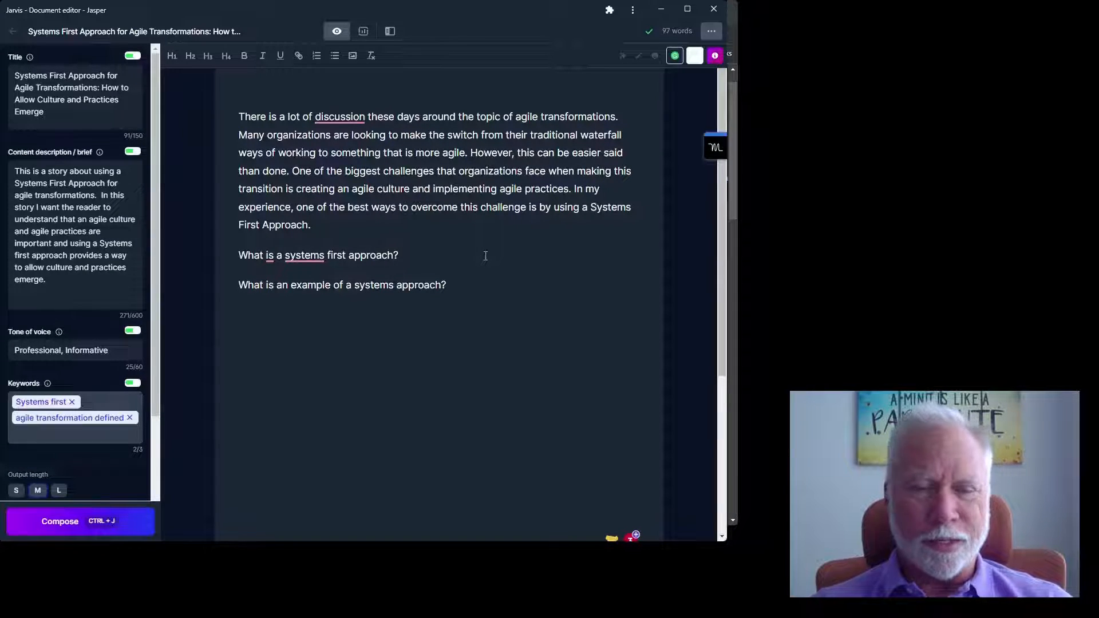
- Have the AI compose an answer to 'What is a systems first approach?' and remove the blank paragraph after it
key(ctrl+j)
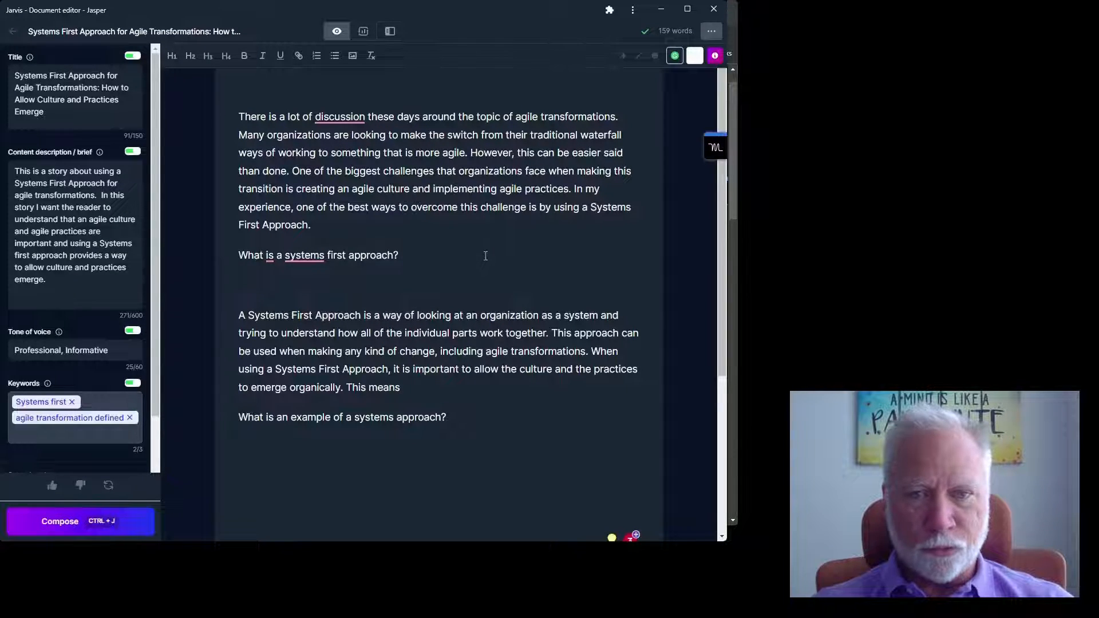
key(ctrl+j)
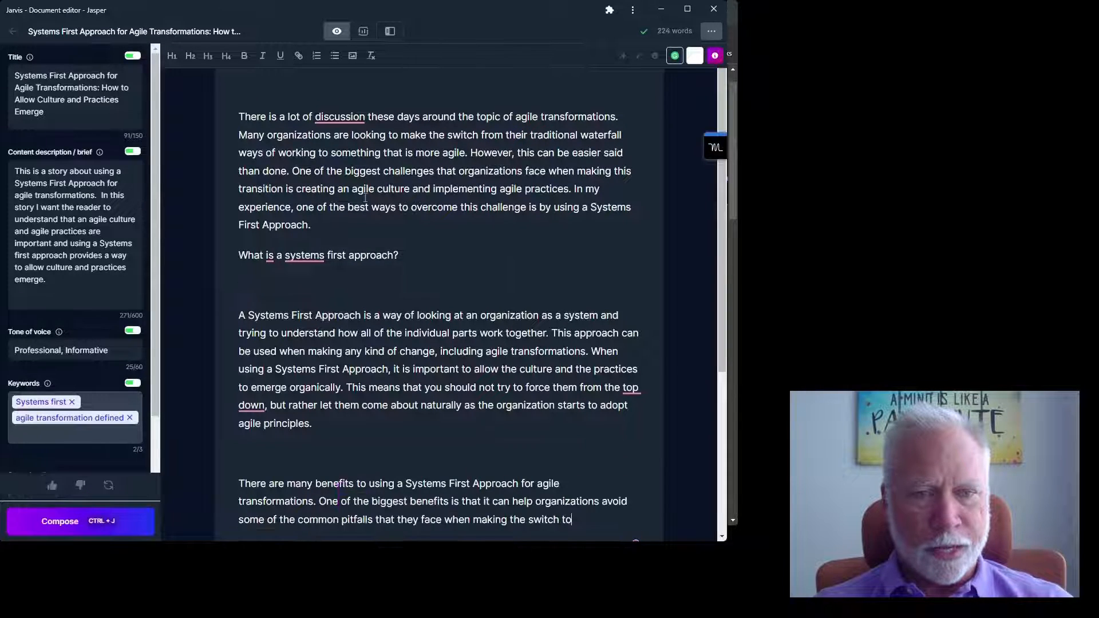
scroll(391, 304, down, 2)
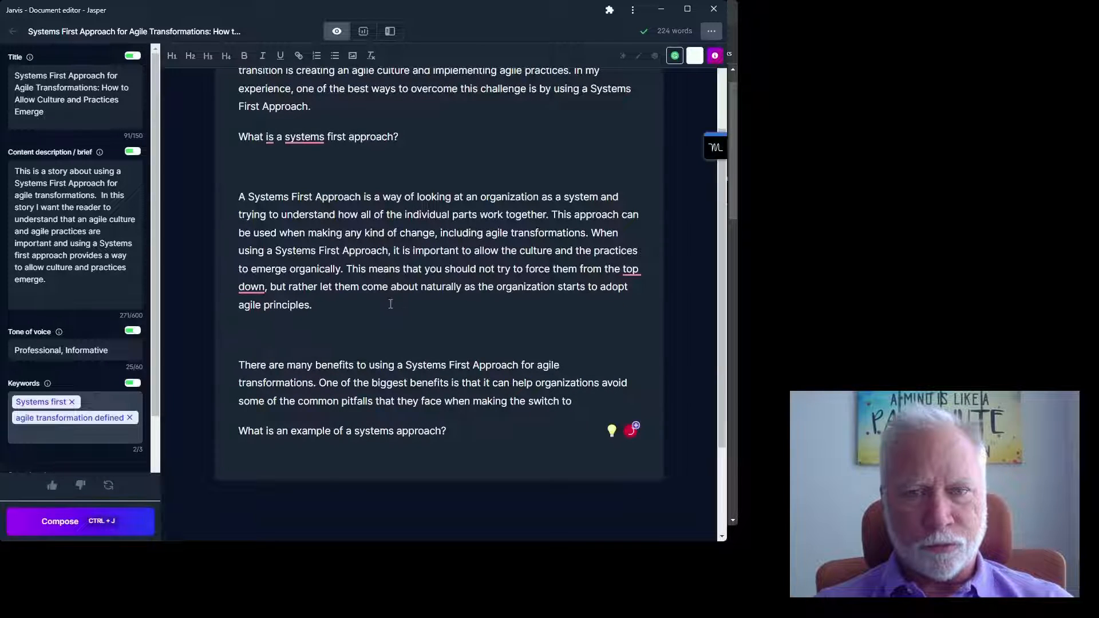
scroll(390, 304, down, 1)
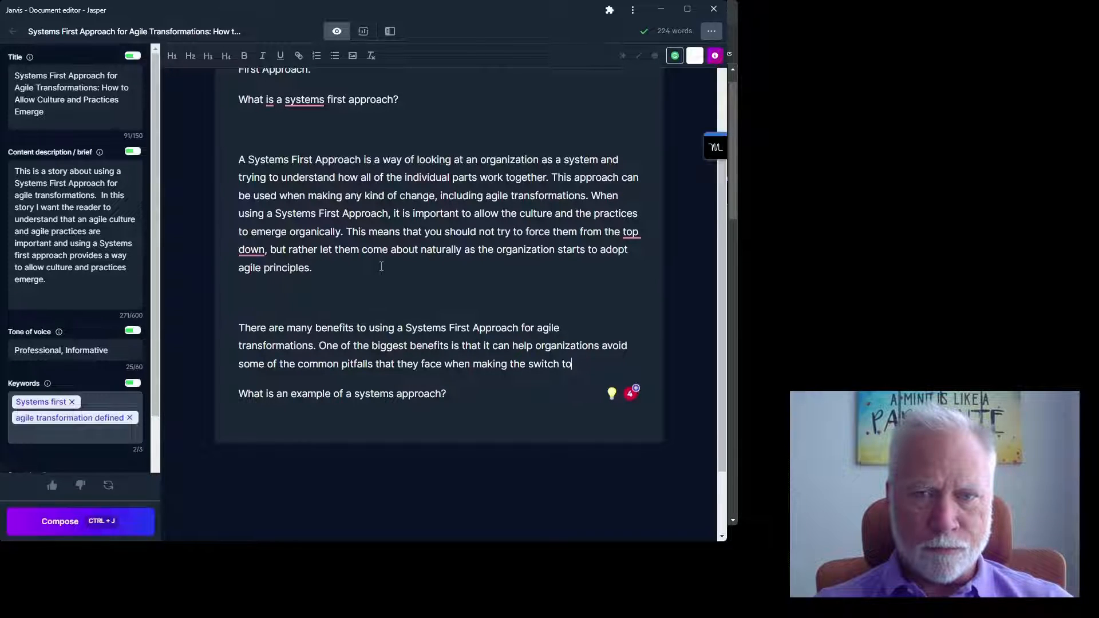
click(381, 267)
key(Delete)
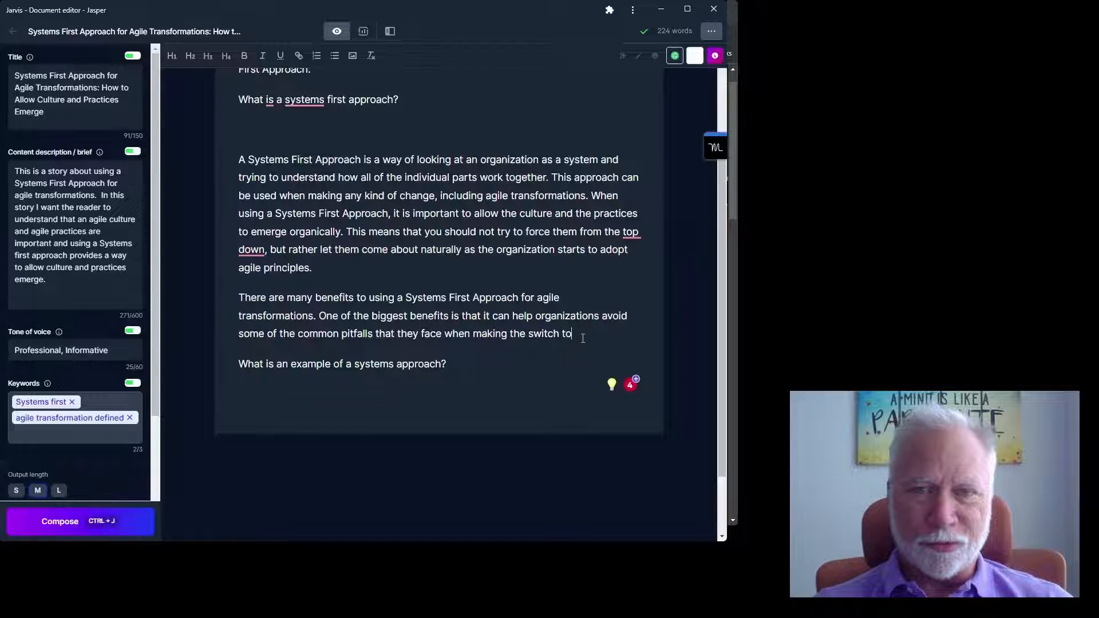
- Compose a follow-on paragraph on its benefits for agile transformations and clear the empty lines
key(ctrl+j)
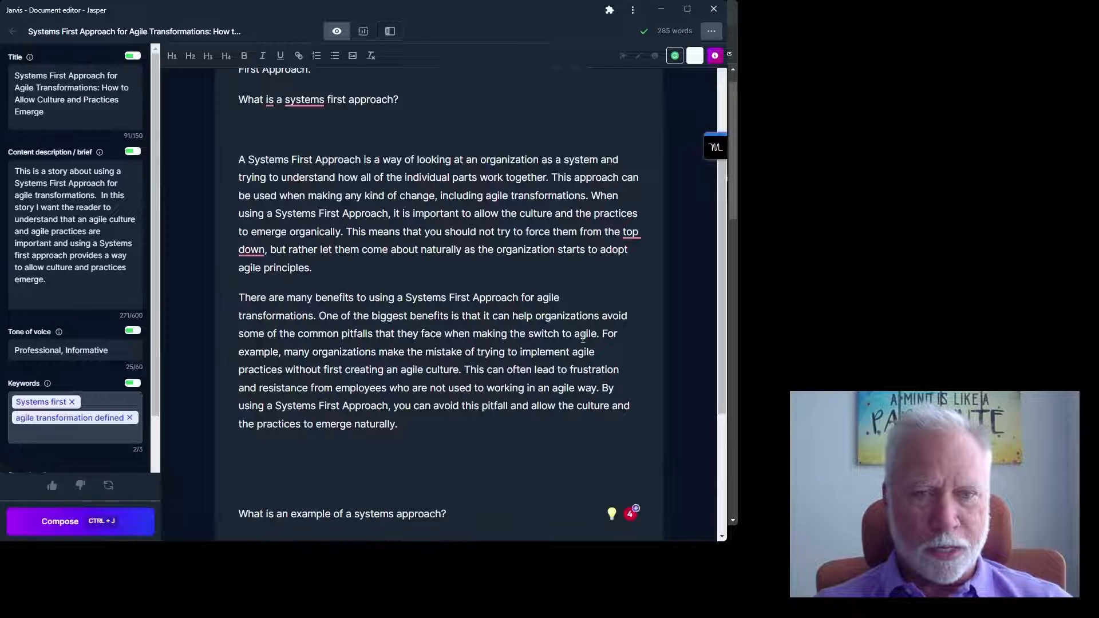
key(Delete)
key(Delete)
scroll(427, 240, down, 3)
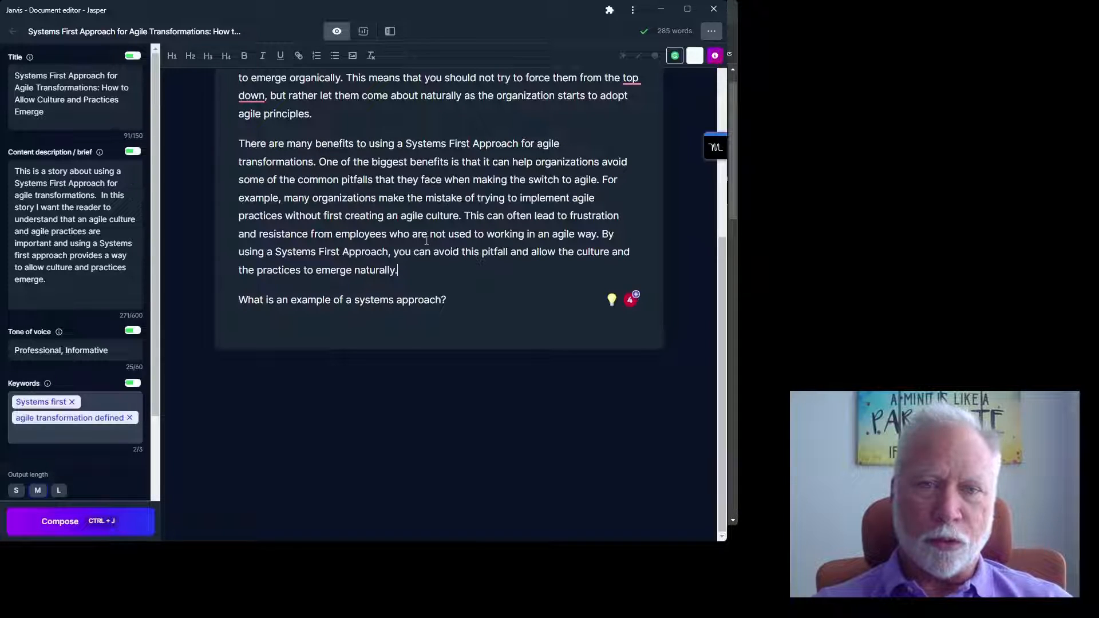
- Compose the Toyota Production System example and its principles under 'What is an example of a systems approach?'
click(481, 299)
key(ctrl+j)
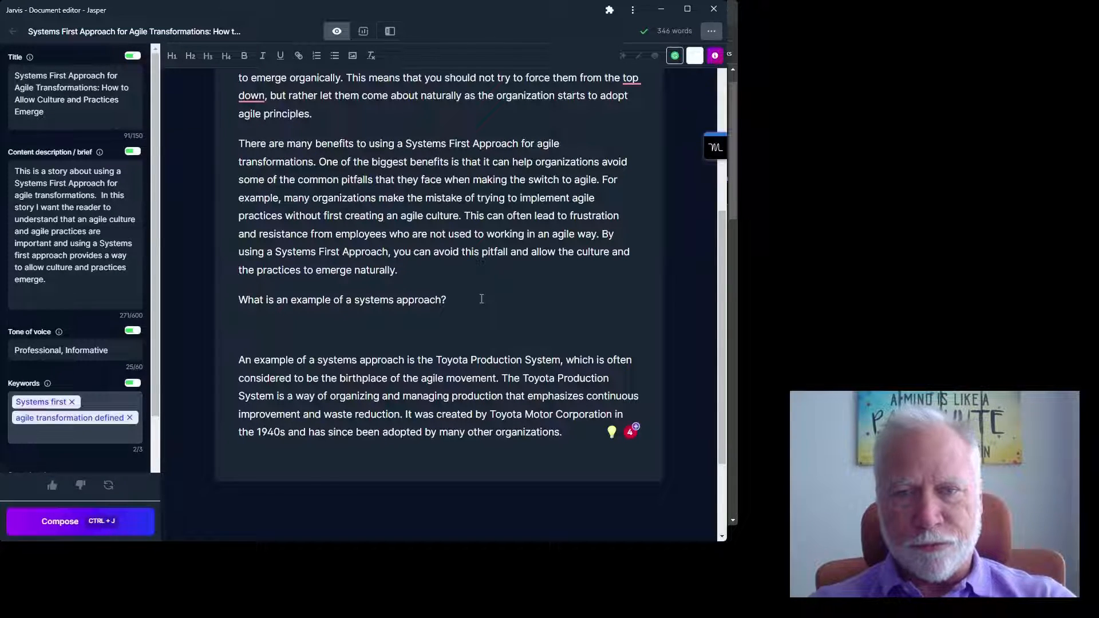
key(ctrl+j)
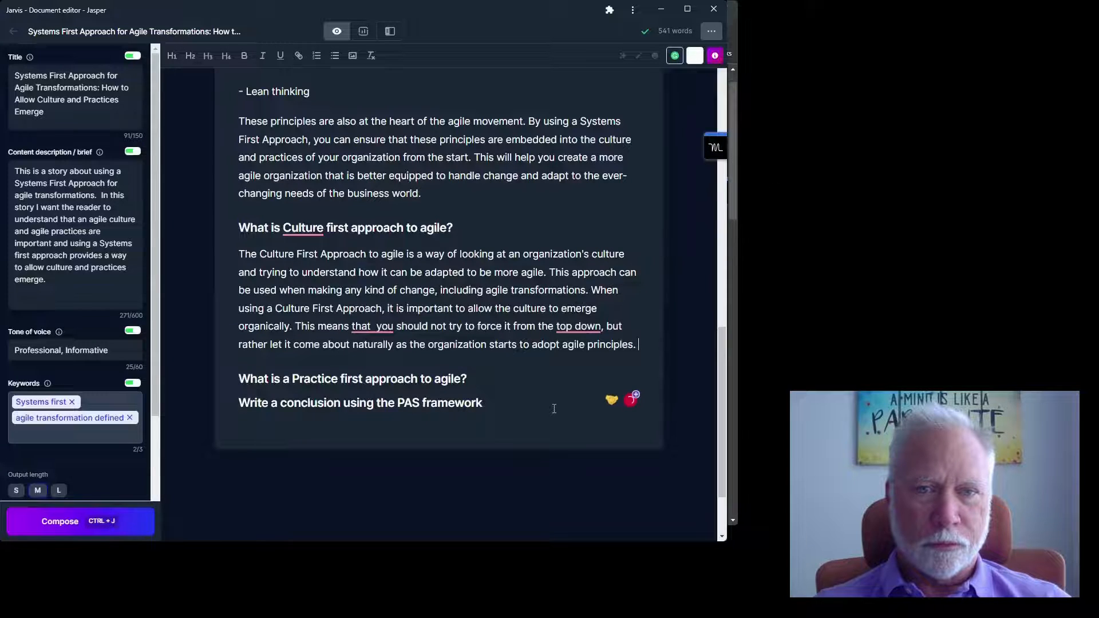
- Compose a paragraph under the Practice first approach heading and rework the generated ending sentences
click(509, 378)
key(ctrl+j)
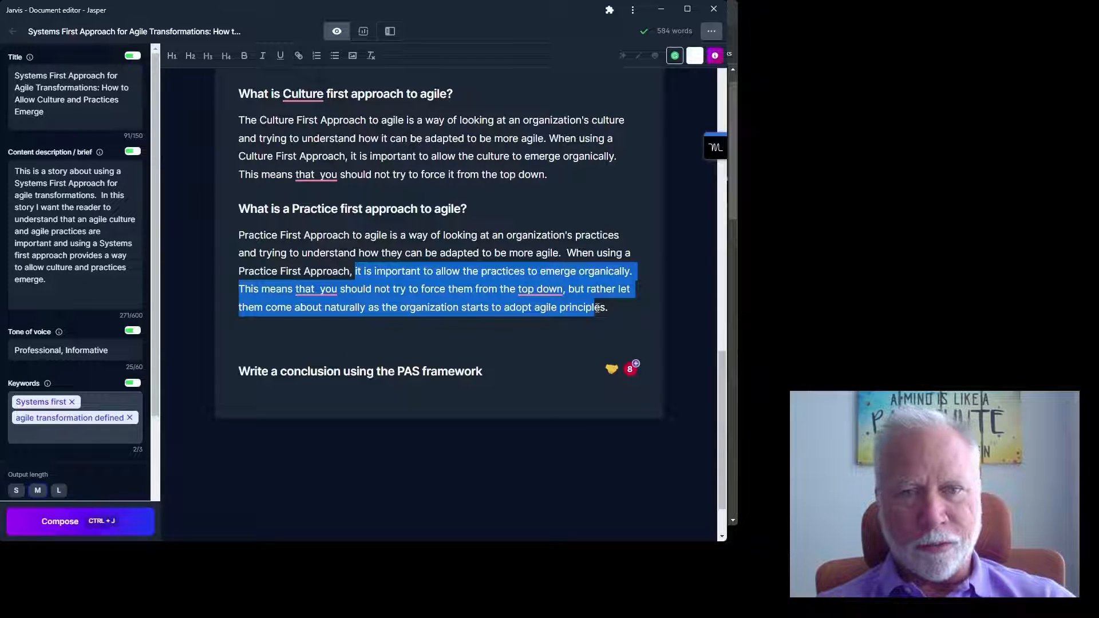
drag(597, 307, 605, 307)
key(ctrl+j)
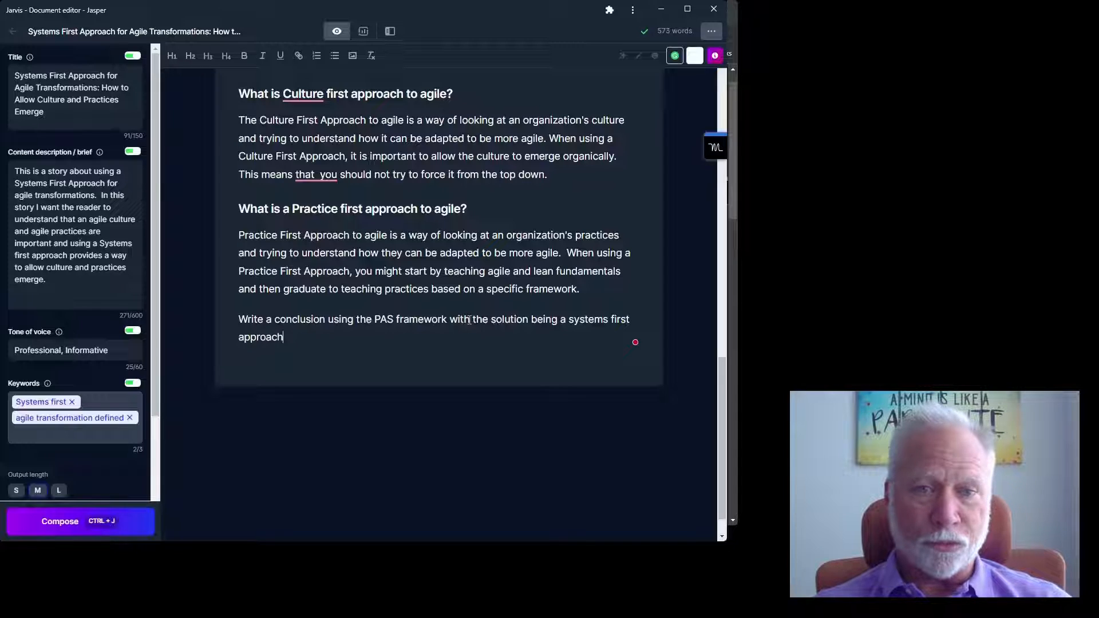
- Compose from the PAS prompt to produce a Problem-Agitate-Solution conclusion urging a Systems First Approach
key(ctrl+j)
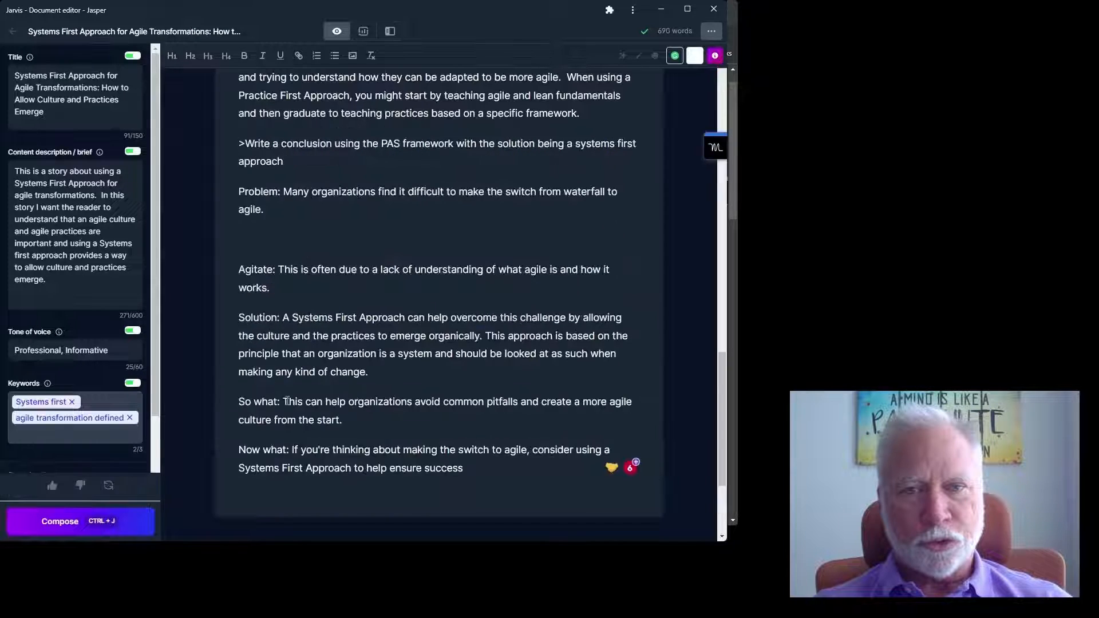